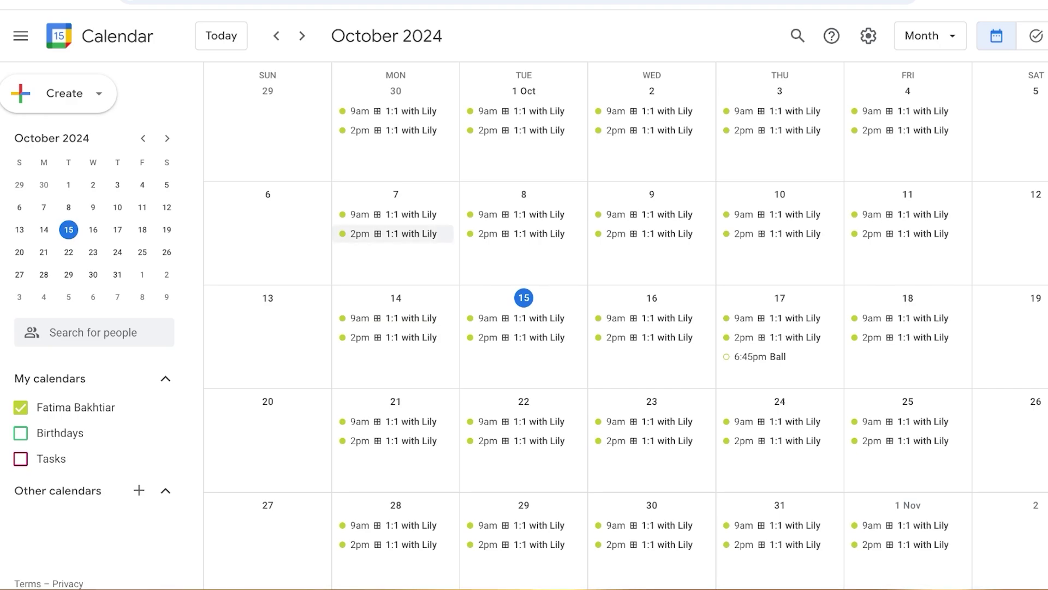
Delete the entire recurring 1:1 appointment schedule from the calendar, choosing to remove all availability
click(59, 93)
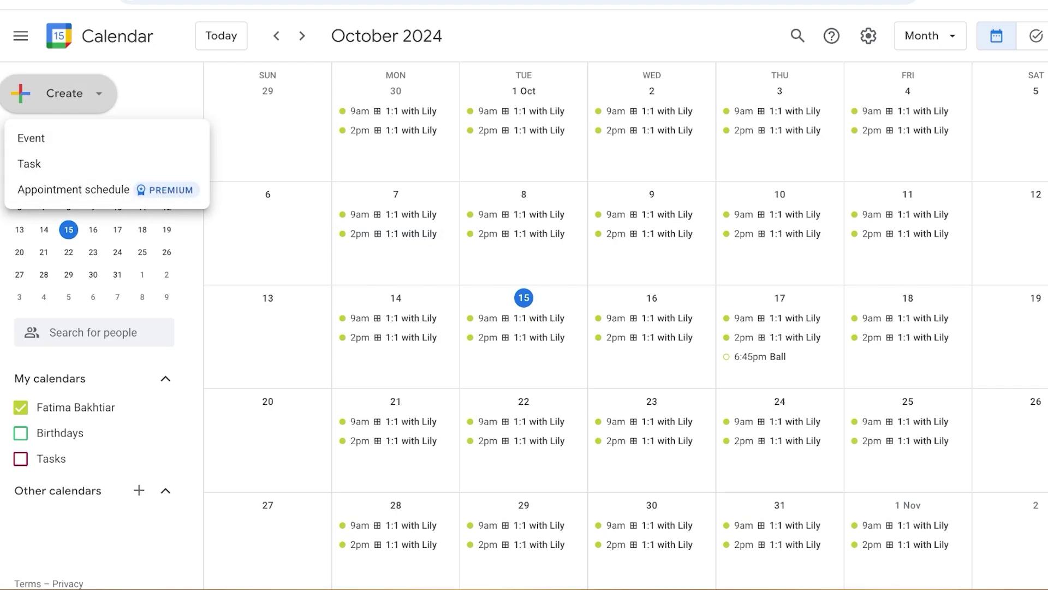
click(392, 421)
click(759, 191)
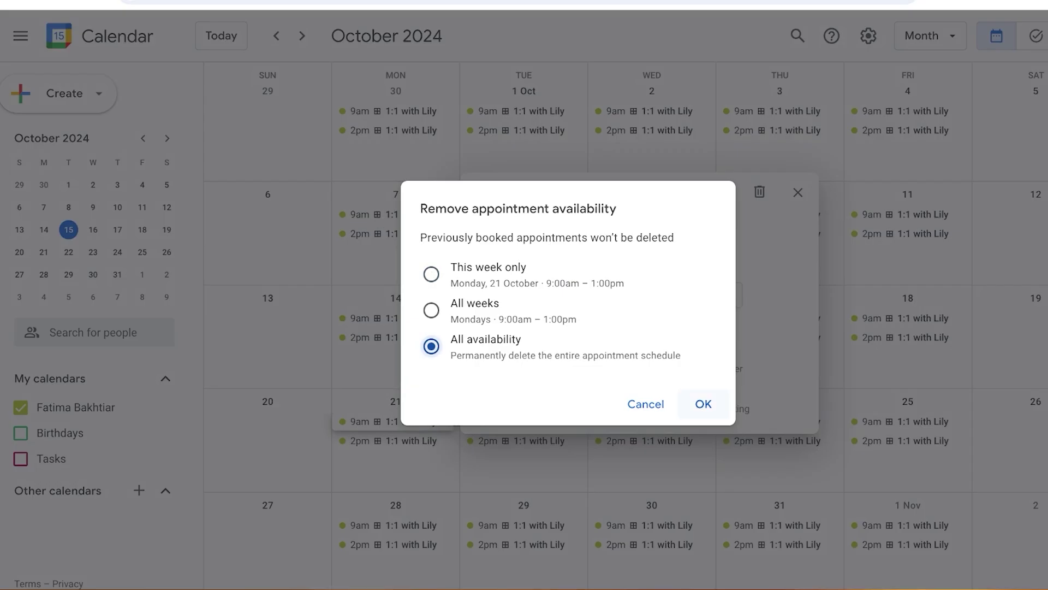
click(702, 403)
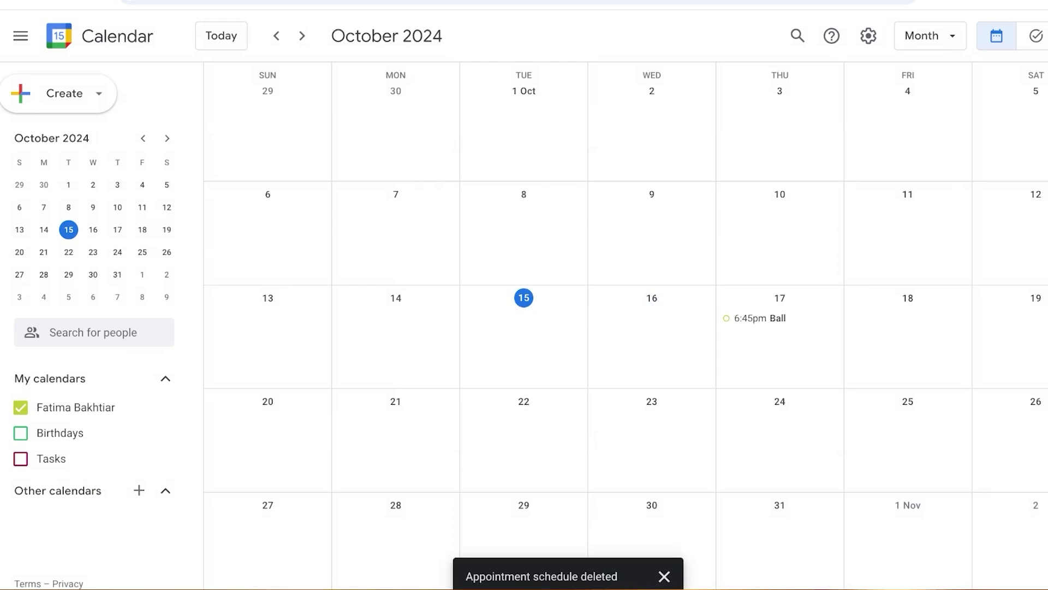
click(65, 93)
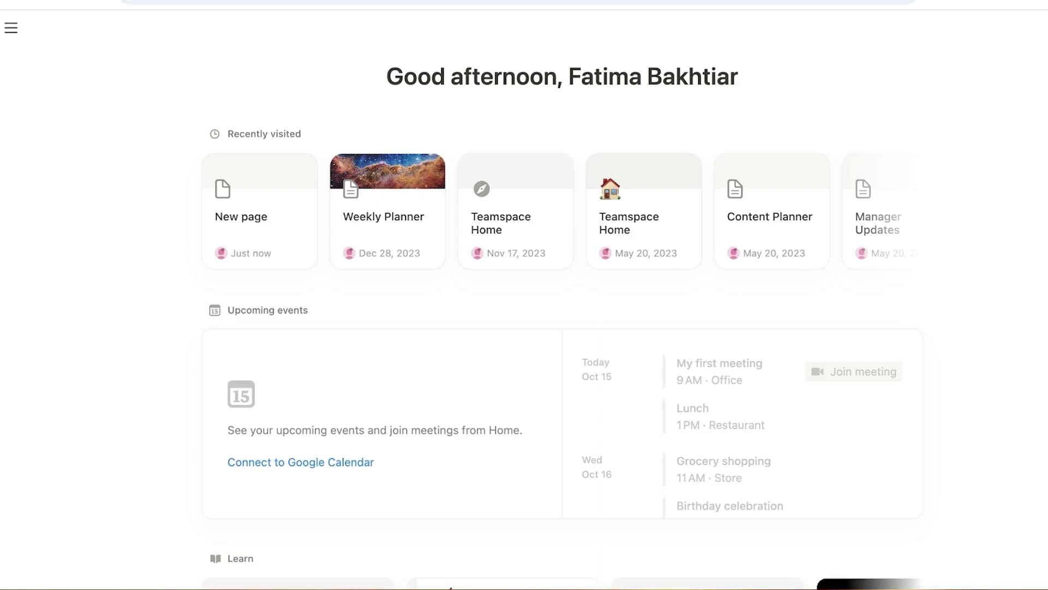
Switch to Notion, show the sidebar, and start setting up Notion Calendar by continuing with Google
click(11, 27)
key(ctrl+backslash)
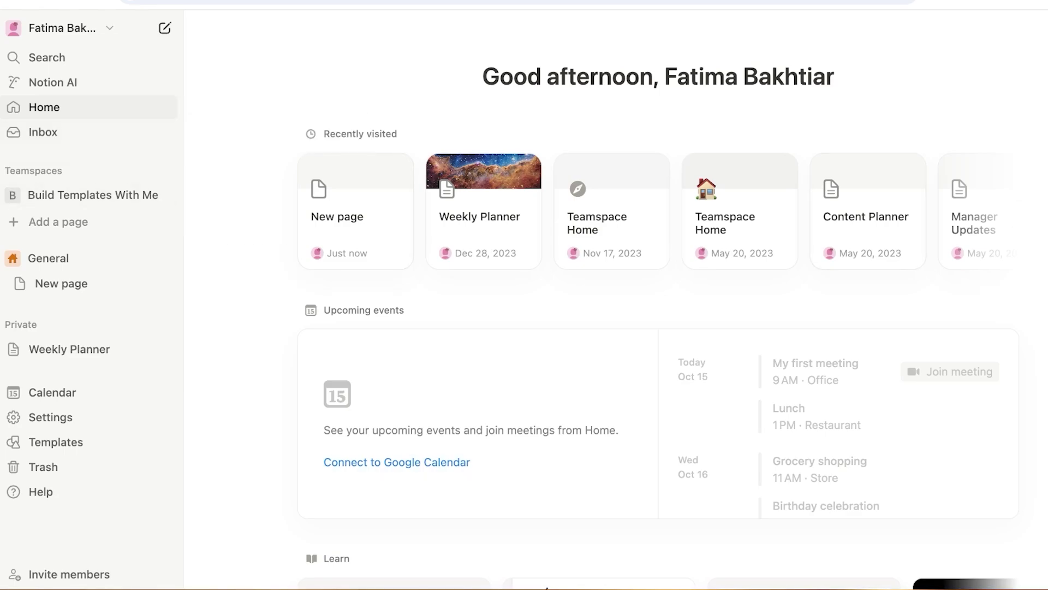
click(1032, 27)
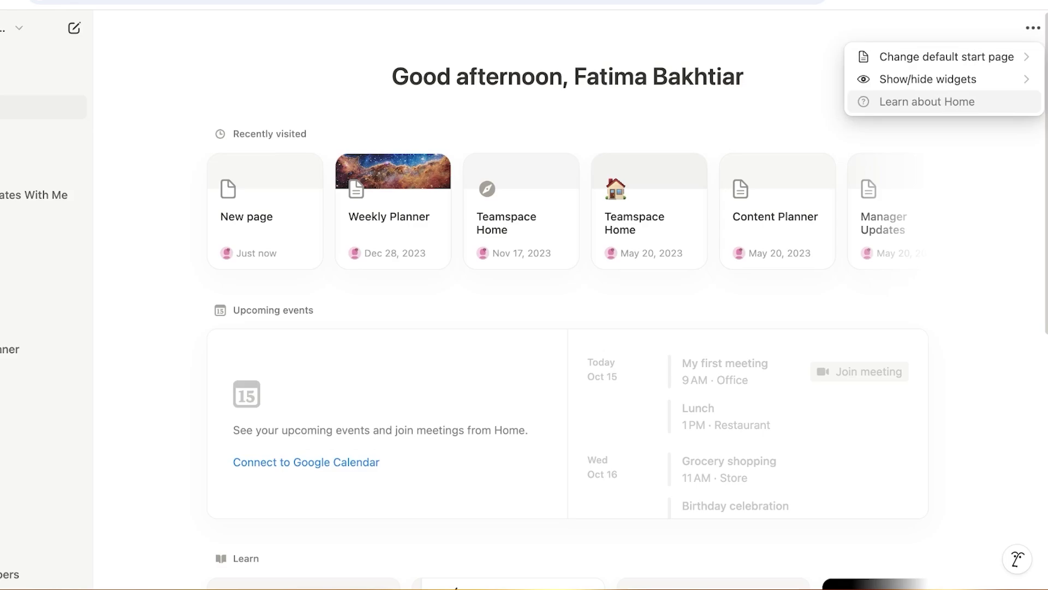
key(Escape)
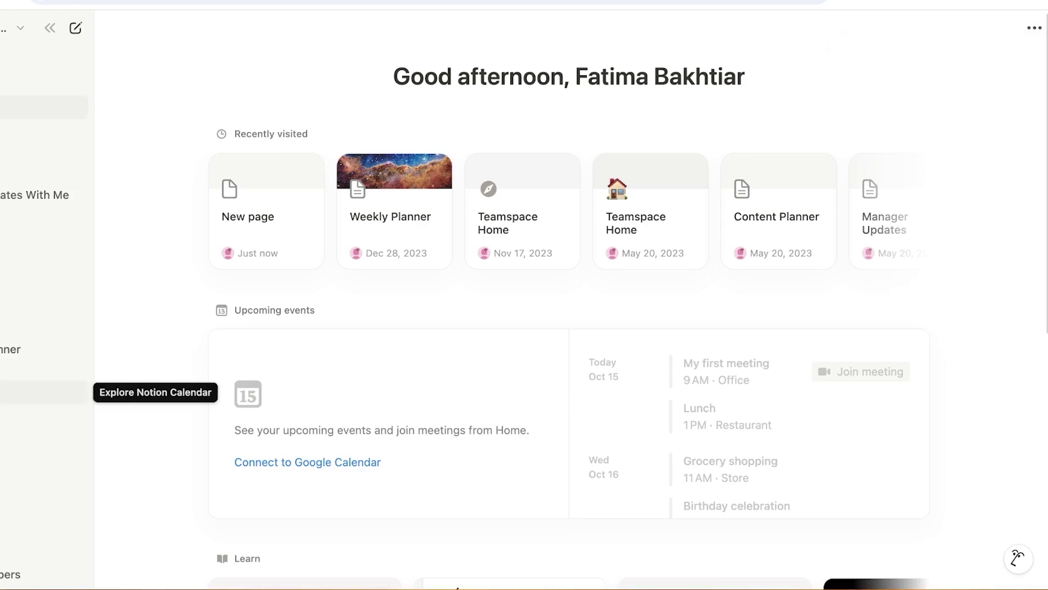
click(33, 392)
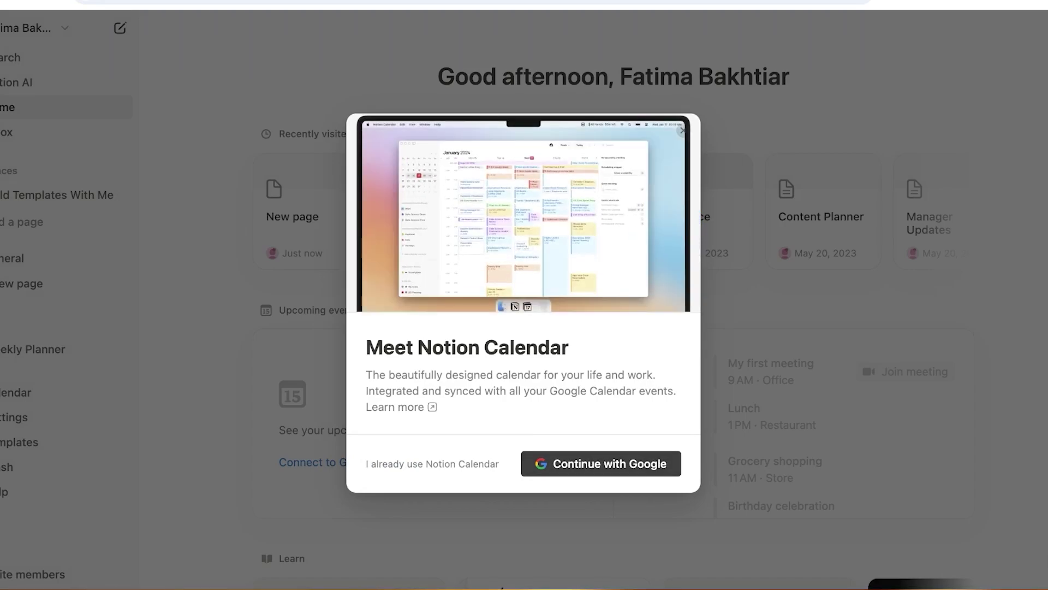
click(601, 463)
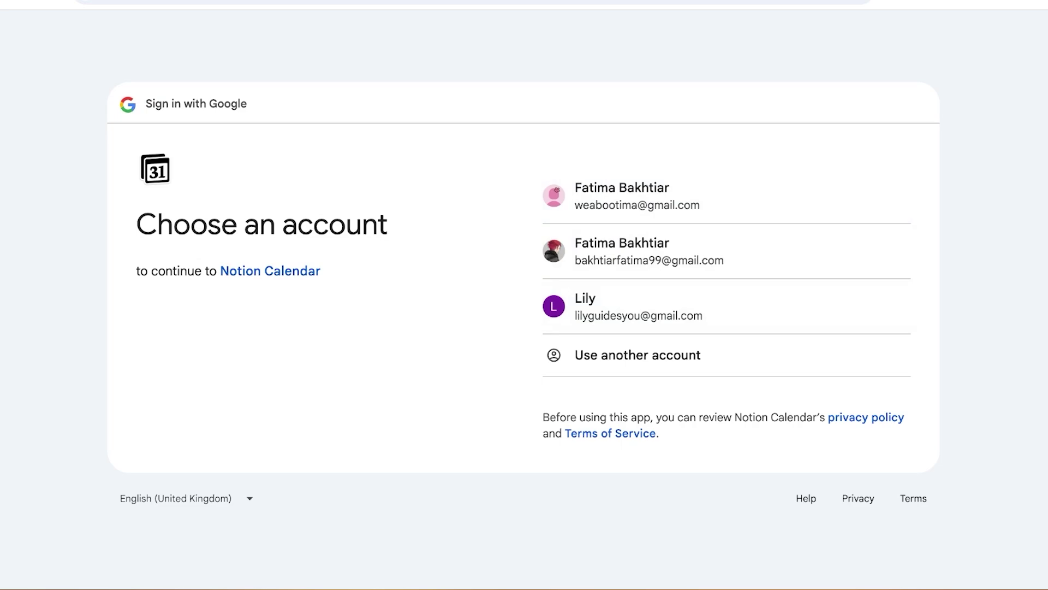
Choose the first Google account and grant Notion Calendar all of the listed access permissions
click(726, 196)
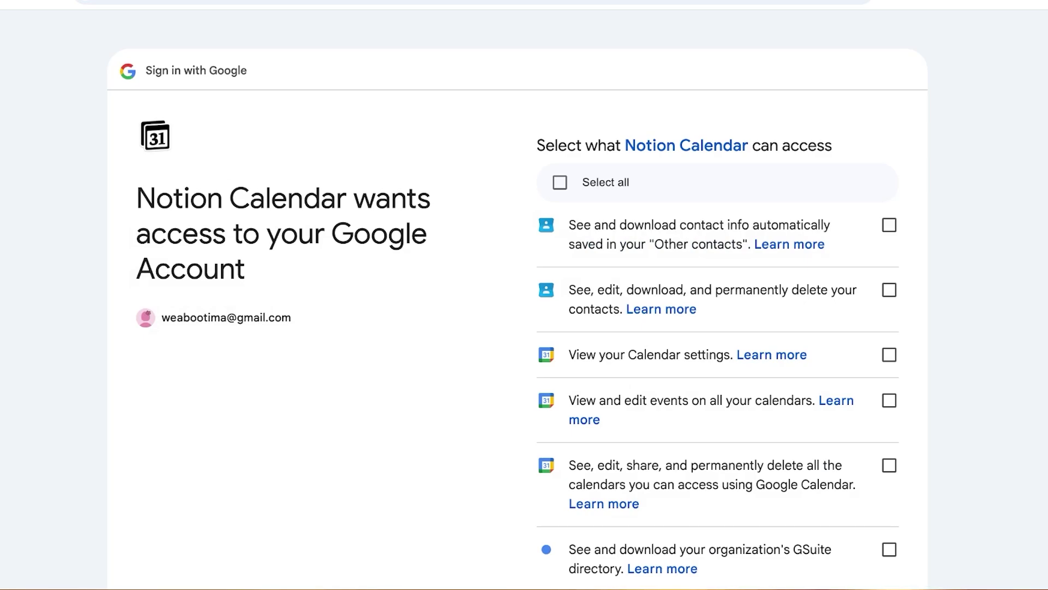
click(560, 182)
scroll(518, 300, down, 5)
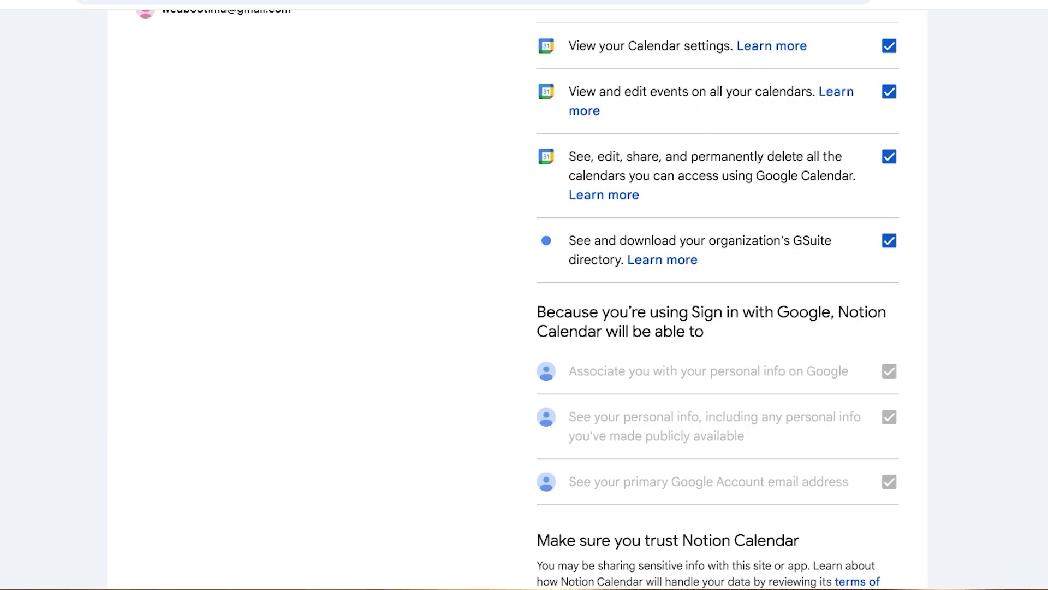
scroll(718, 300, up, 3)
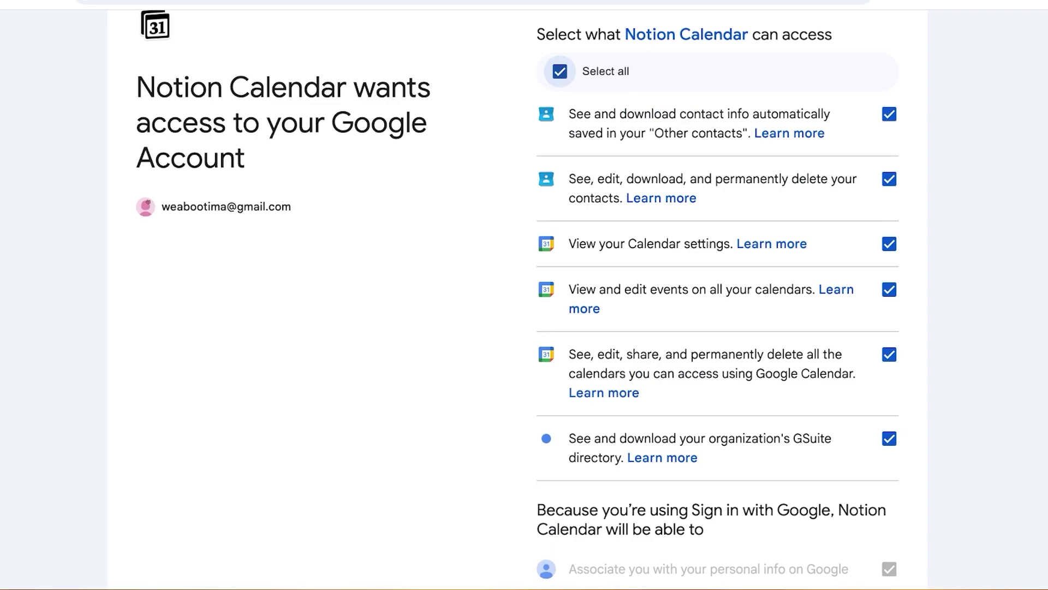
scroll(518, 300, down, 8)
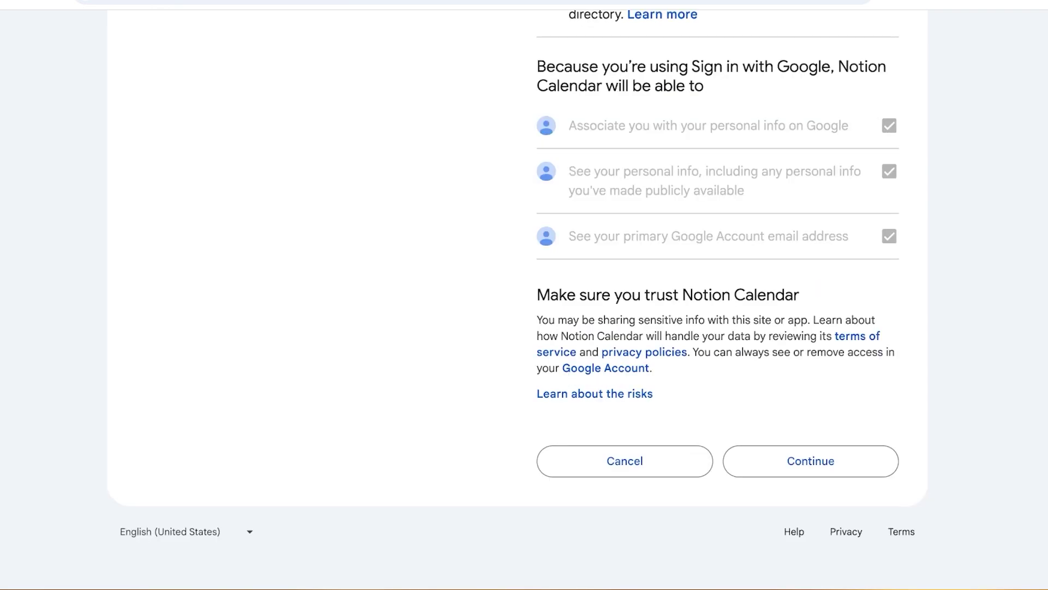
click(811, 461)
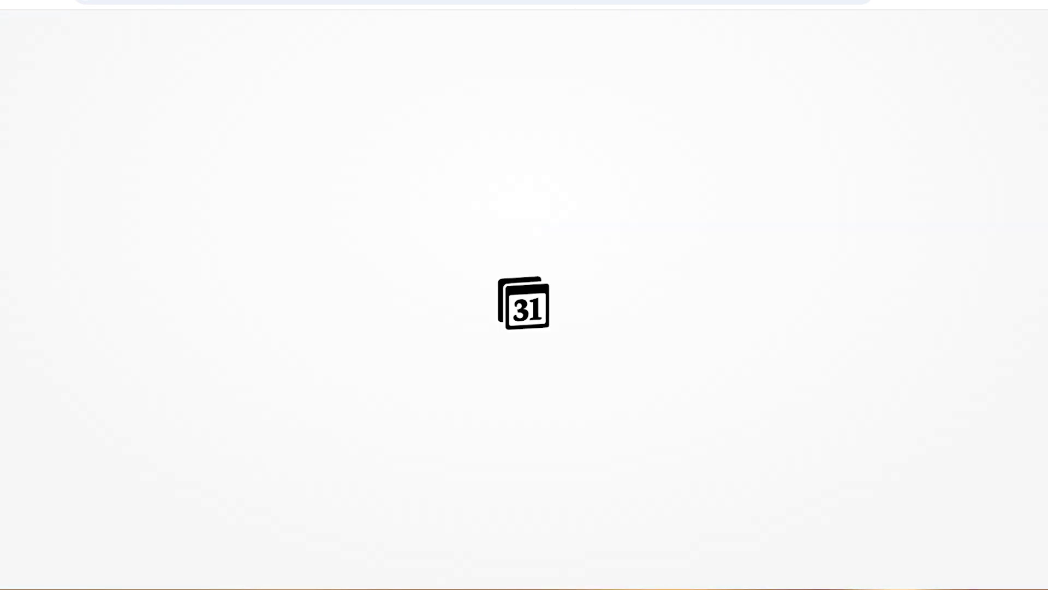
Get started from the Notion Calendar welcome screen and check the synced Ball event on Thursday 17 October
key(Return)
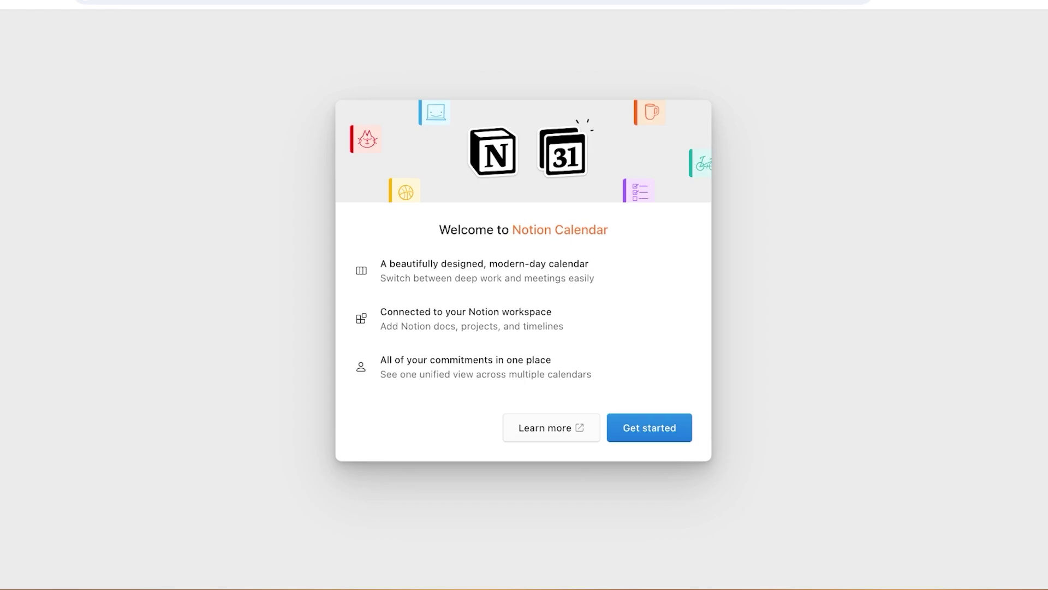
click(649, 427)
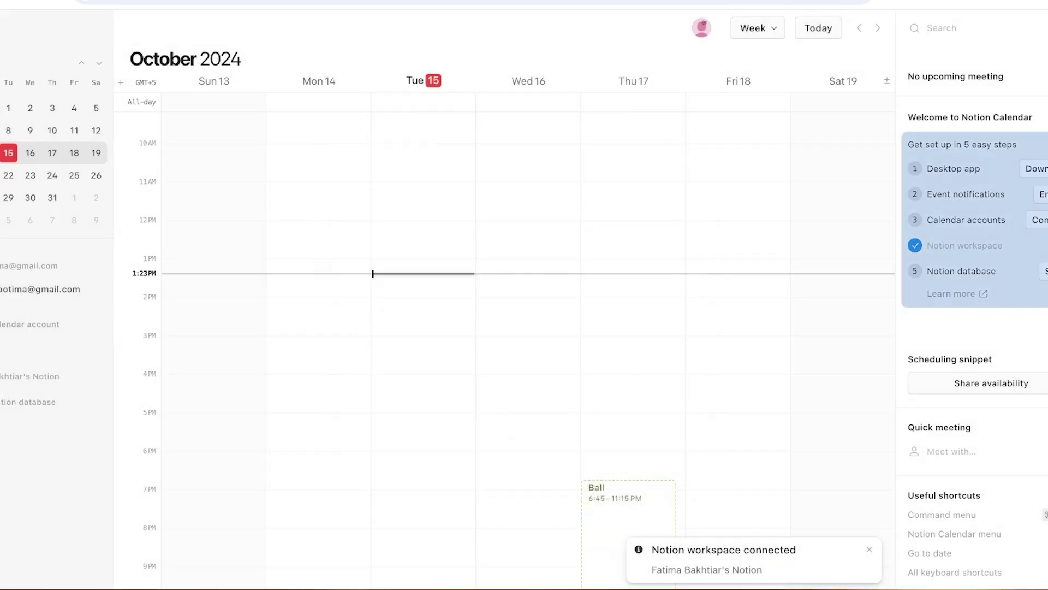
scroll(529, 349, down, 2)
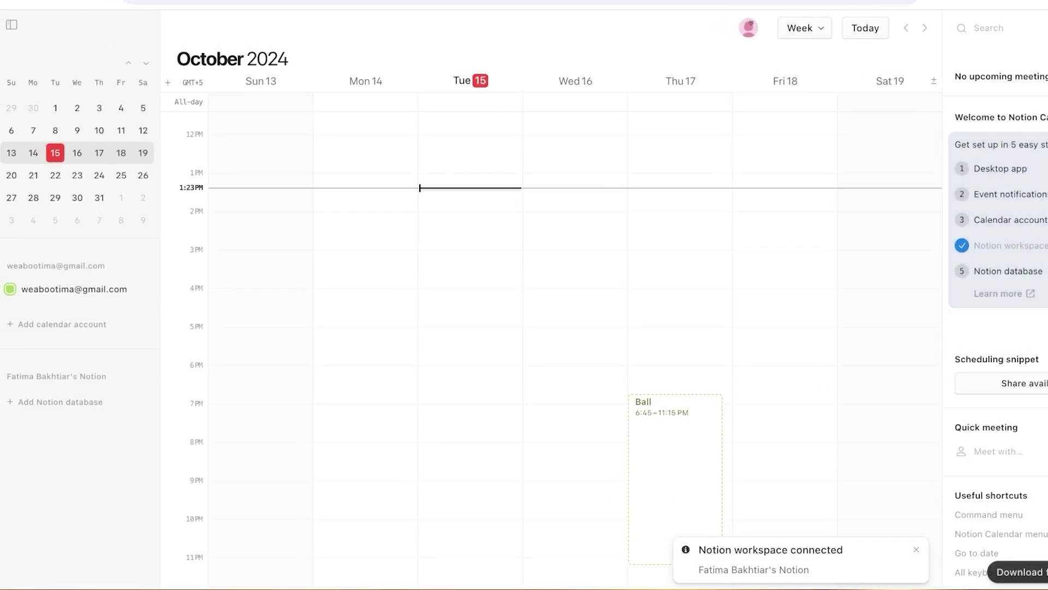
click(647, 479)
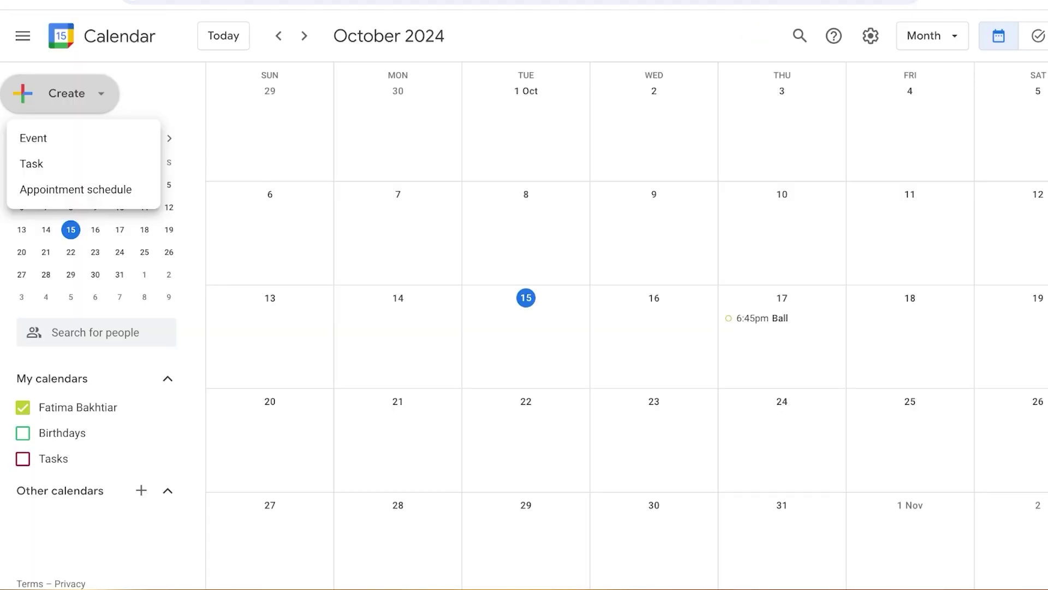
key(Escape)
click(269, 328)
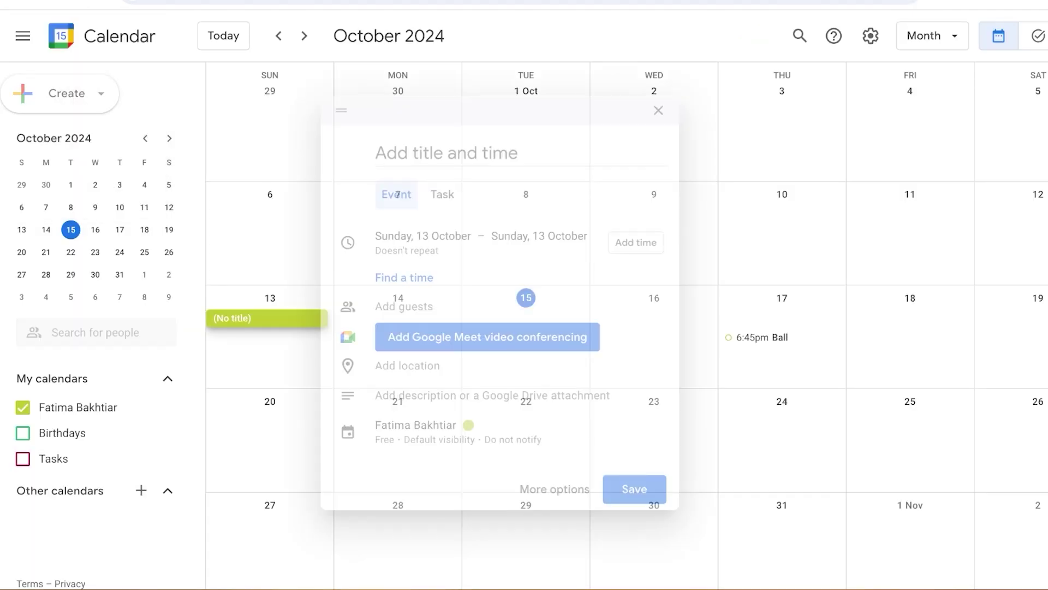
key(Escape)
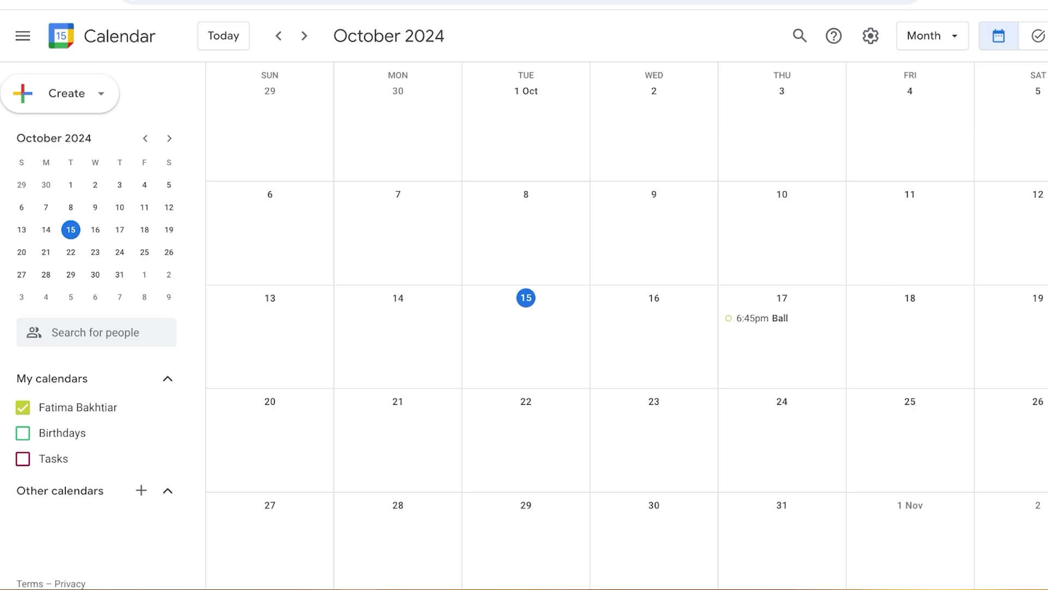
In Google Calendar, start a new event on Tuesday, 22 October titled "lunch w ABC"
click(526, 437)
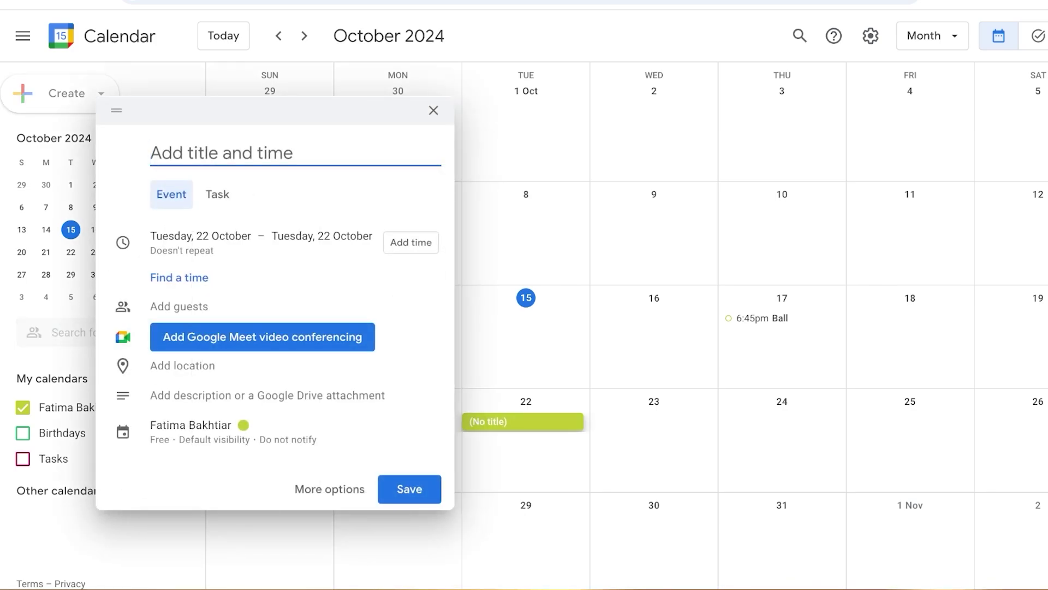
text(lunch w )
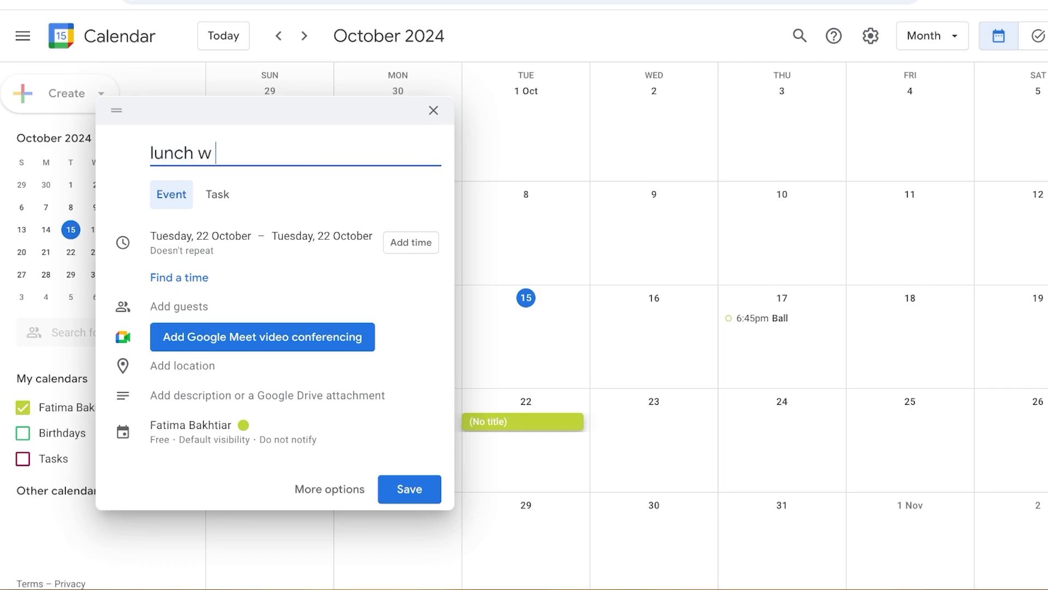
text(ABC)
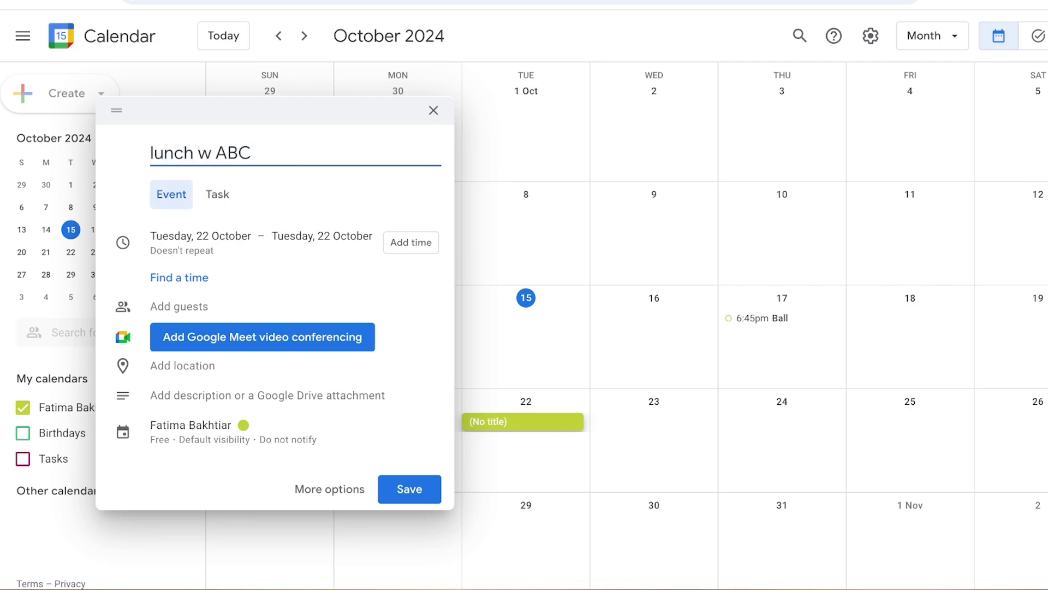
Set the lunch event's time from 1:00pm to 2:30pm and save the event
click(411, 242)
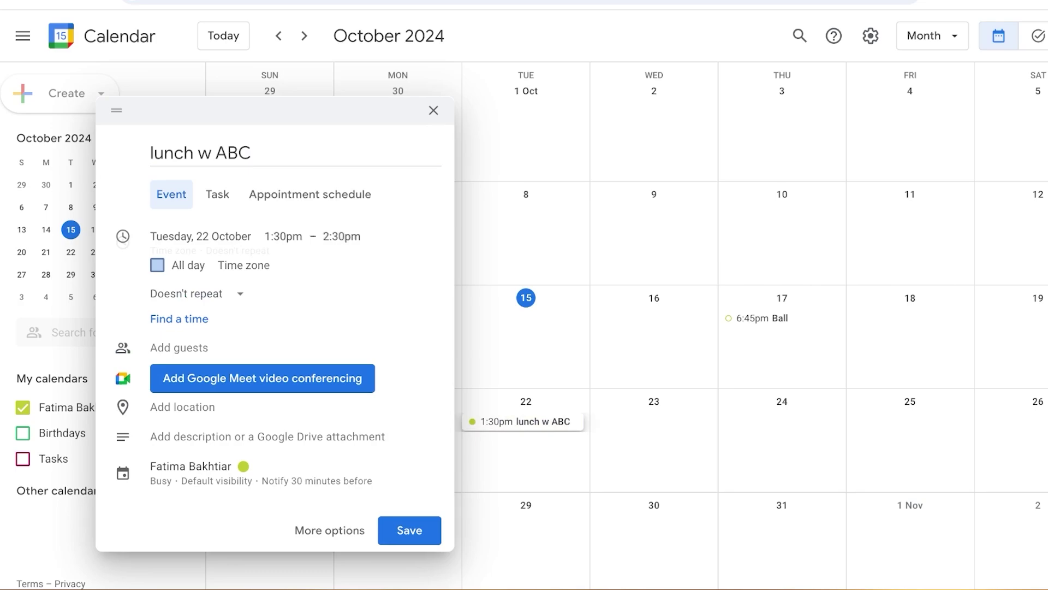
click(284, 236)
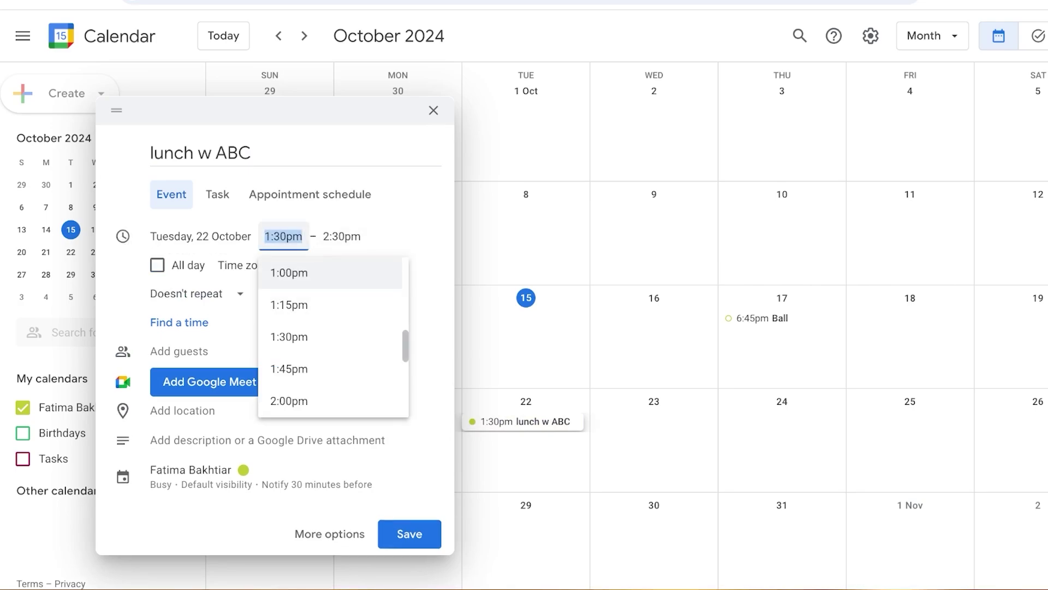
click(342, 236)
click(283, 236)
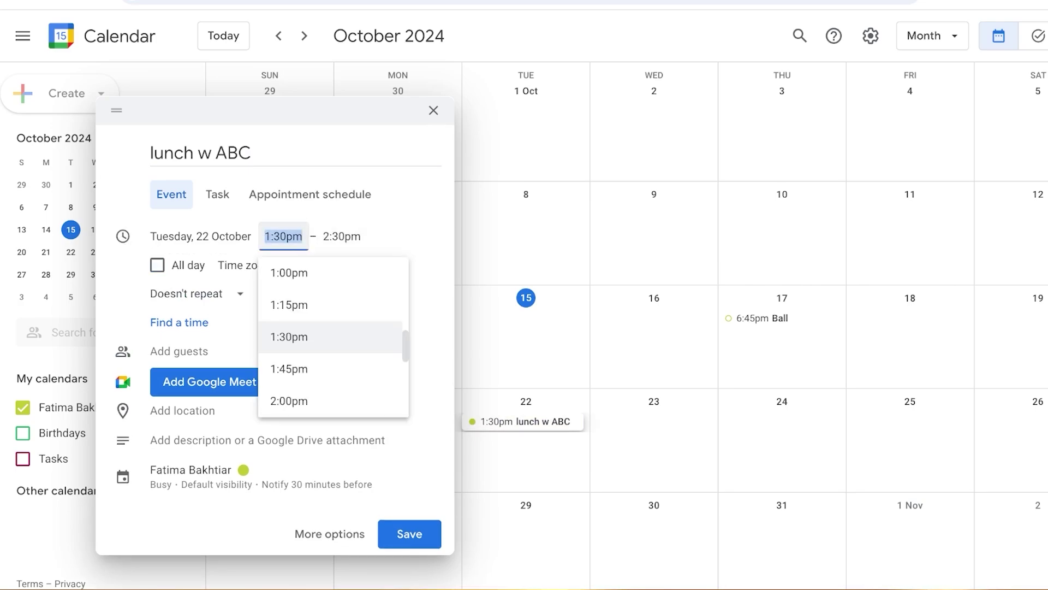
click(288, 272)
click(342, 236)
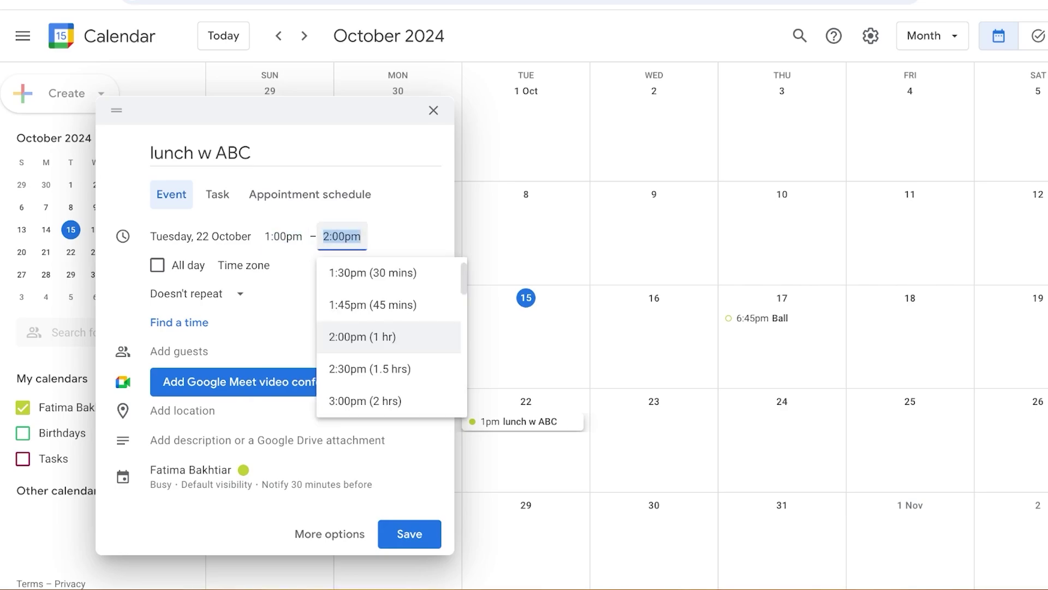
click(379, 368)
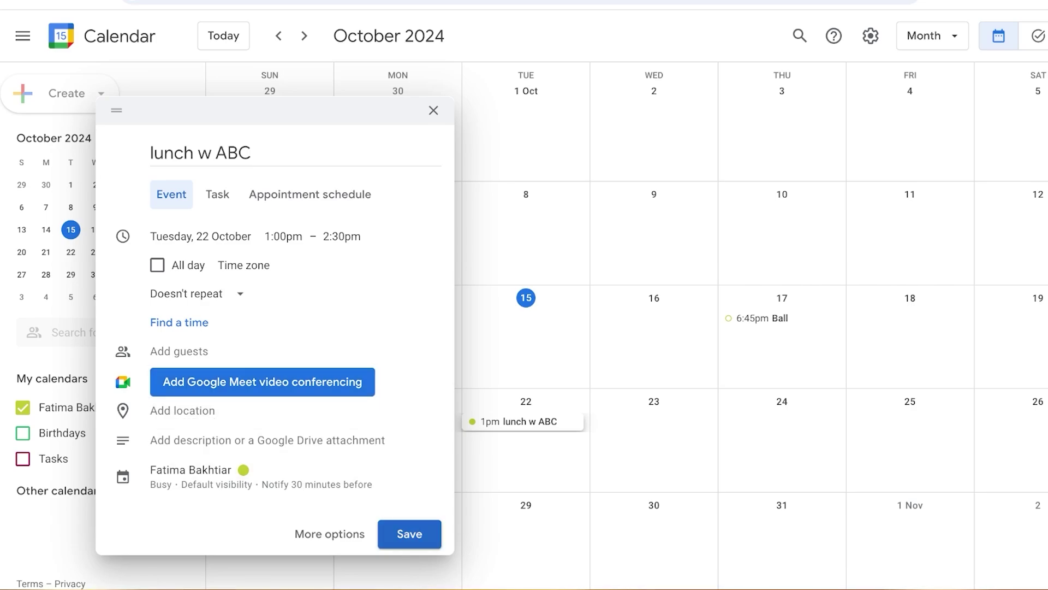
click(389, 533)
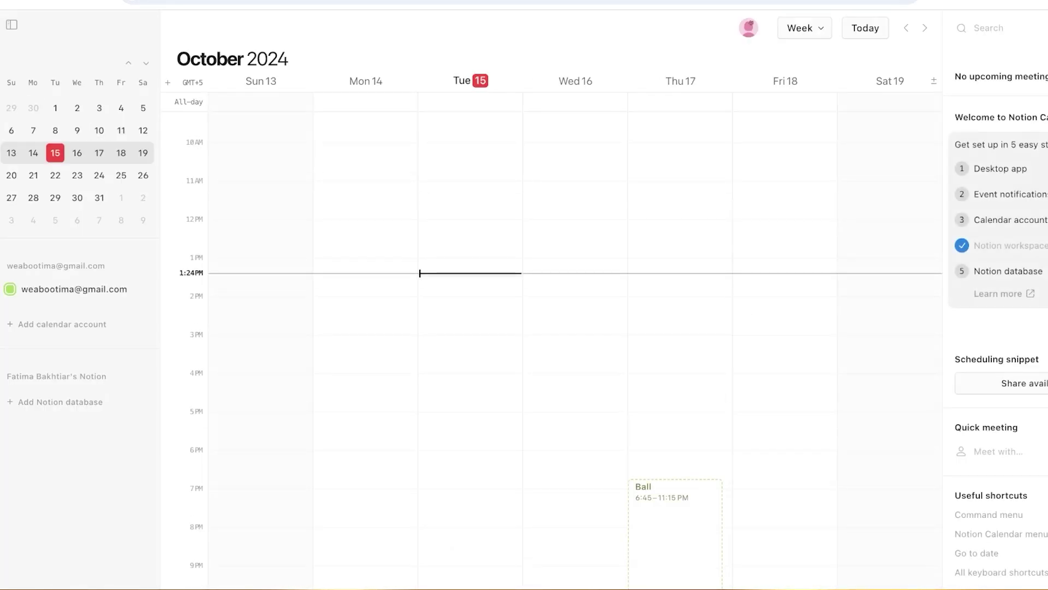
Switch to Notion Calendar, change the calendar to month view, and open the "lunch w ABC" event's details on 22 October
scroll(575, 349, down, 2)
click(675, 491)
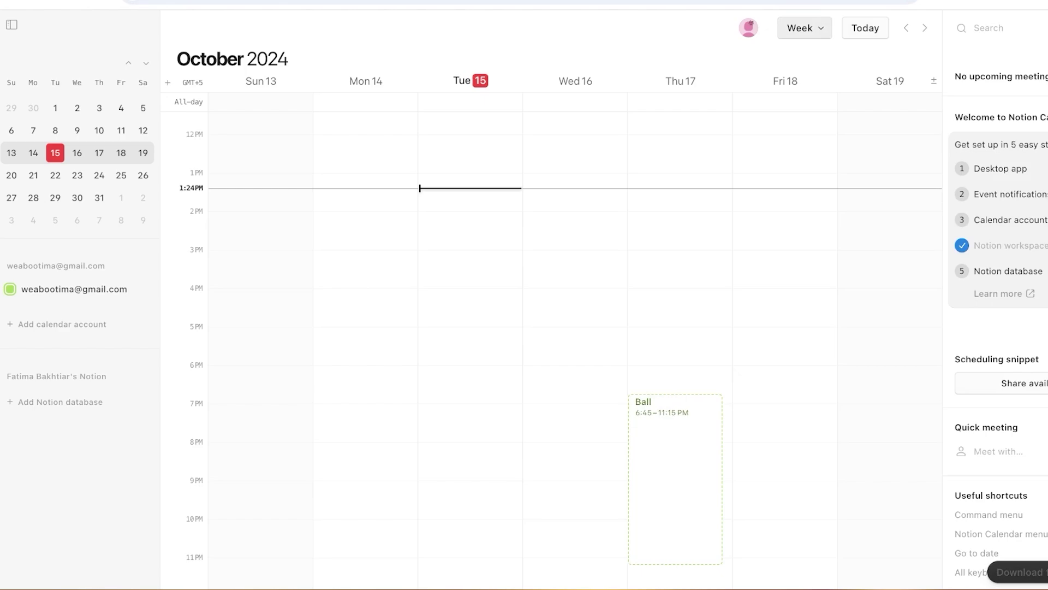
click(804, 28)
key(m)
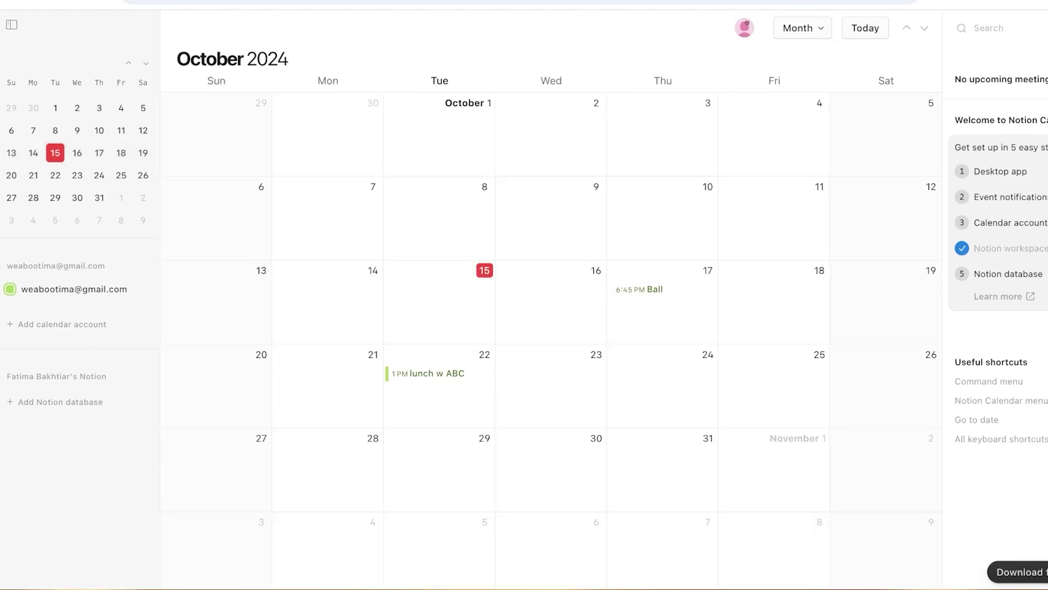
click(435, 374)
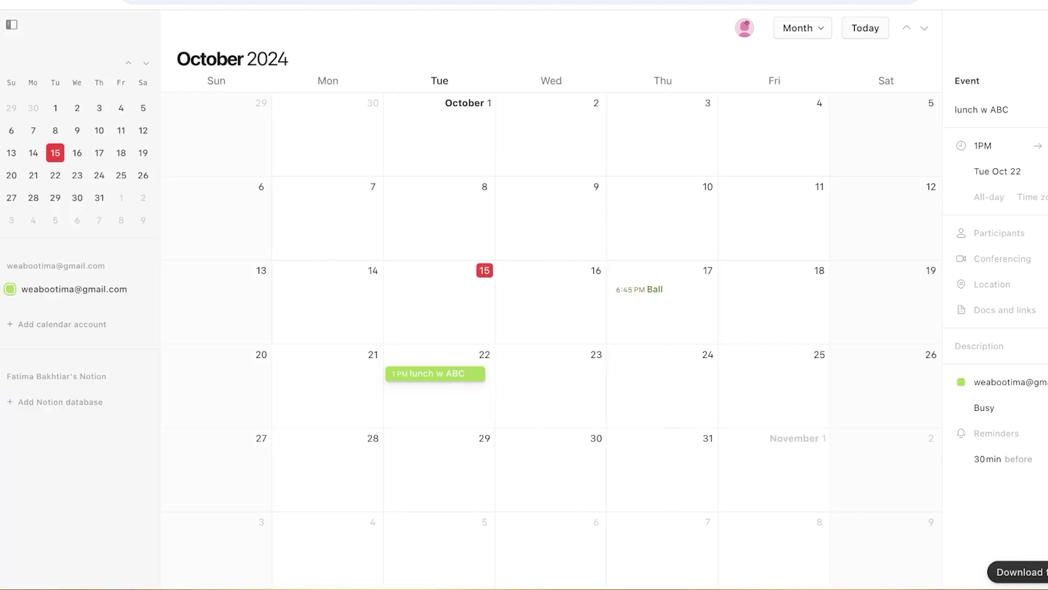
click(802, 28)
mouse_move(832, 134)
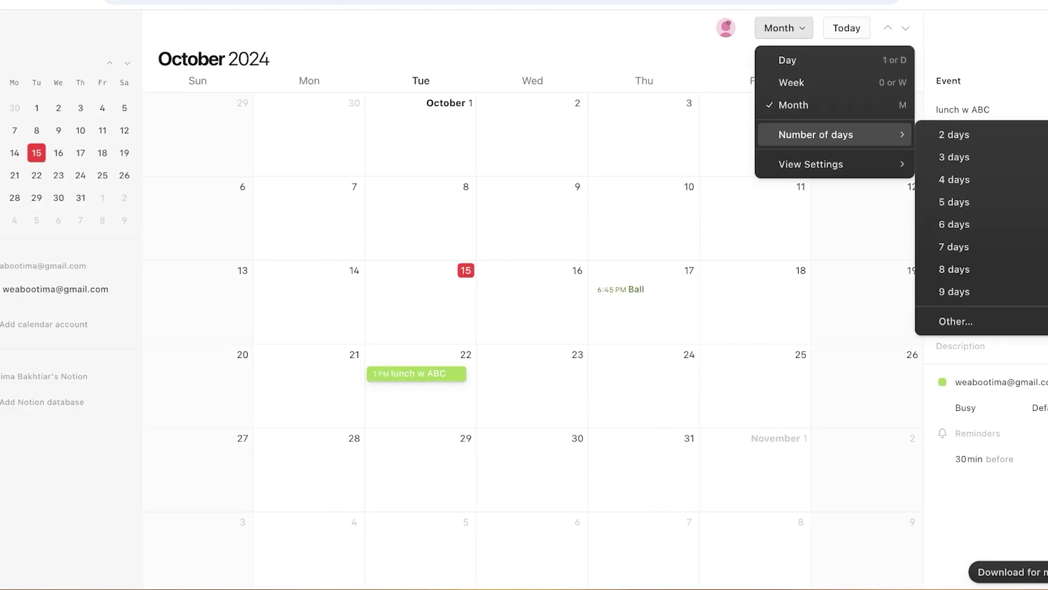
key(Escape)
click(1035, 80)
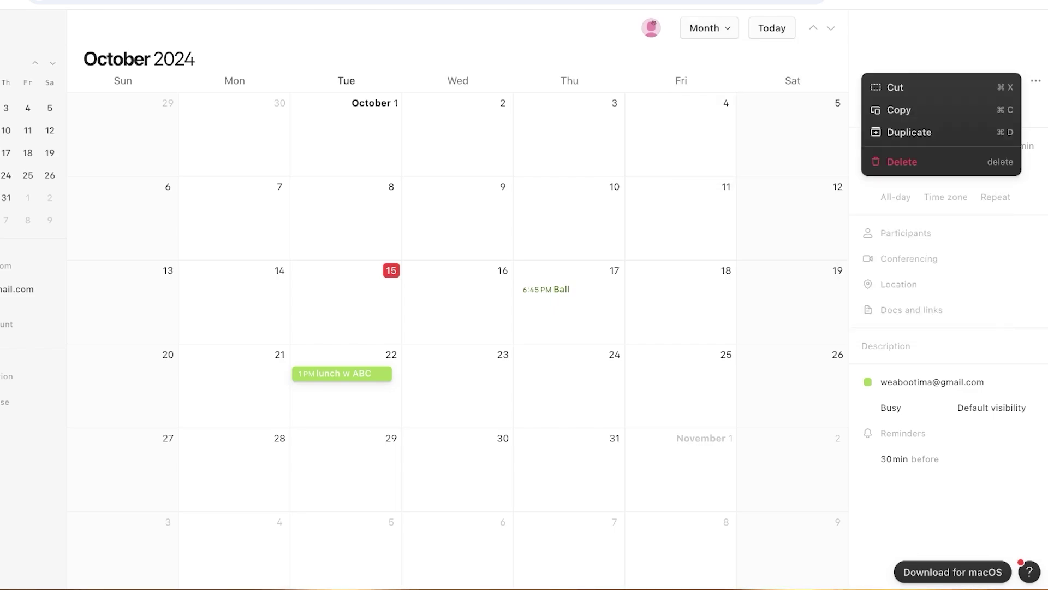
key(Escape)
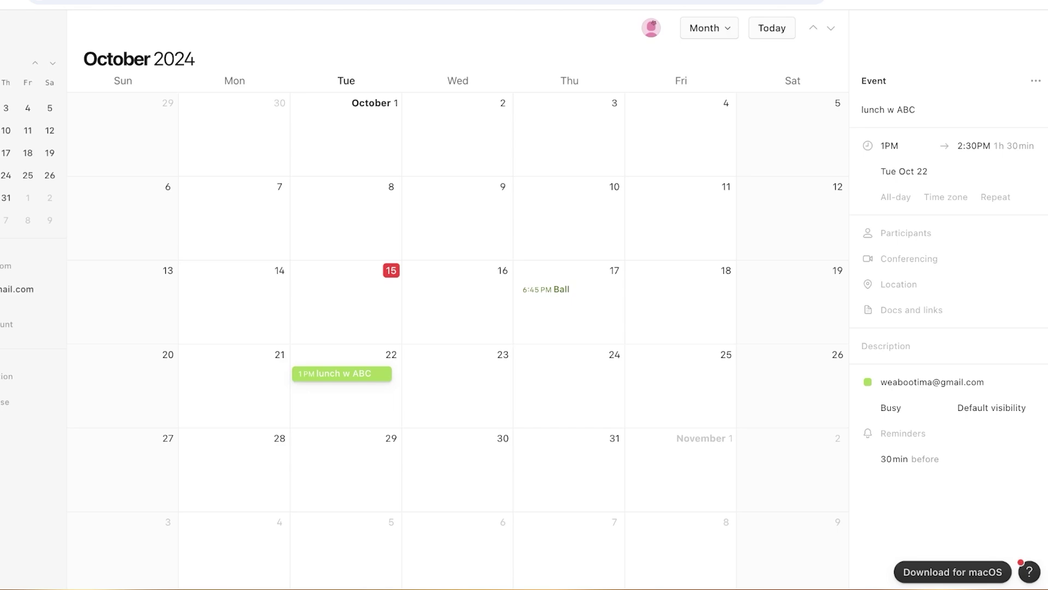
Check the options available for the "lunch w ABC" event and the details of the Ball event, without proposing a new time
click(889, 110)
key(Escape)
click(1036, 81)
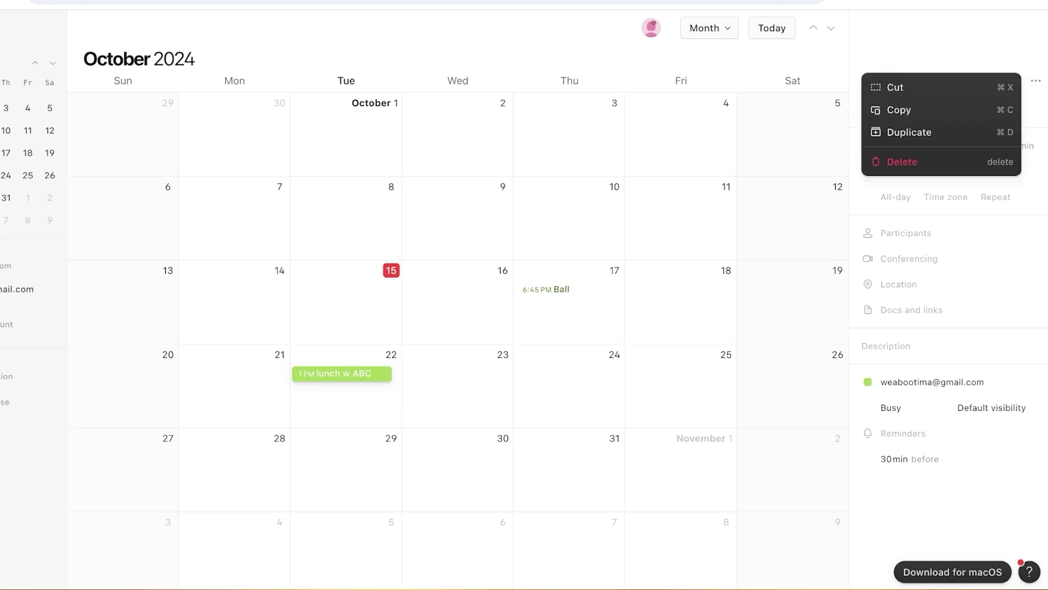
key(Escape)
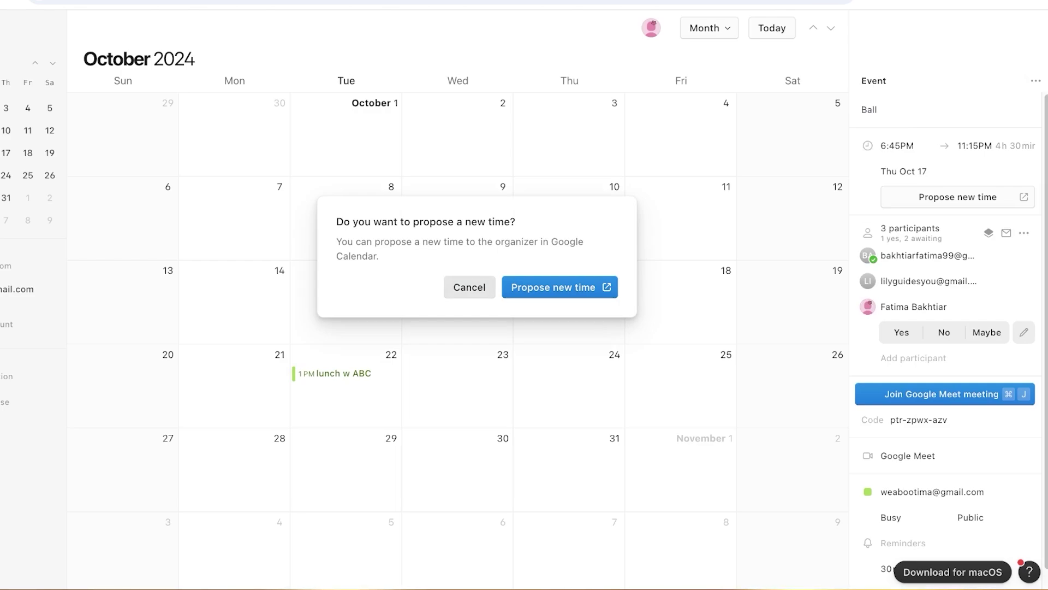
key(Escape)
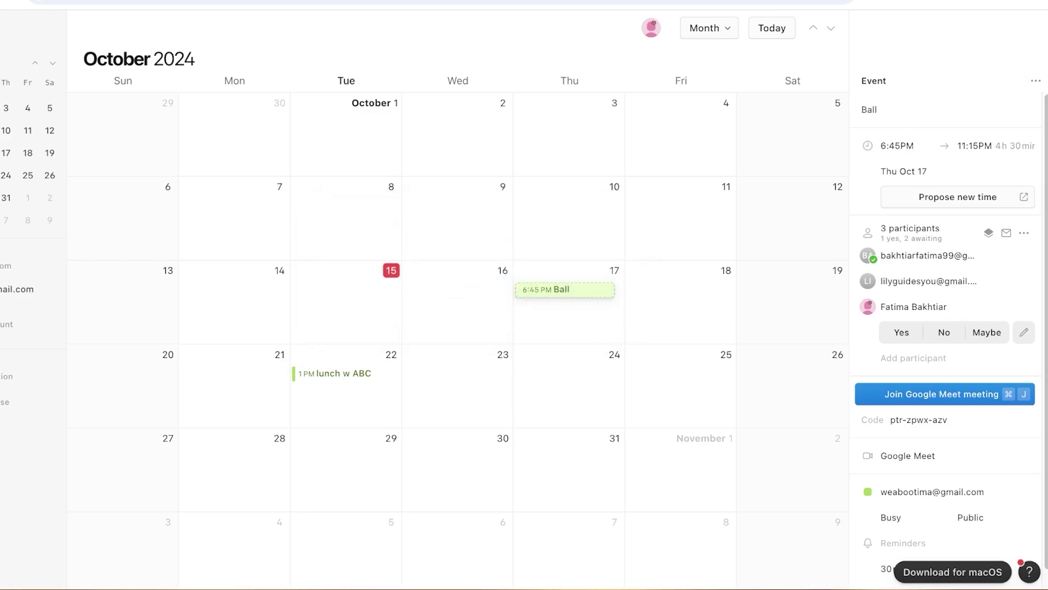
click(342, 373)
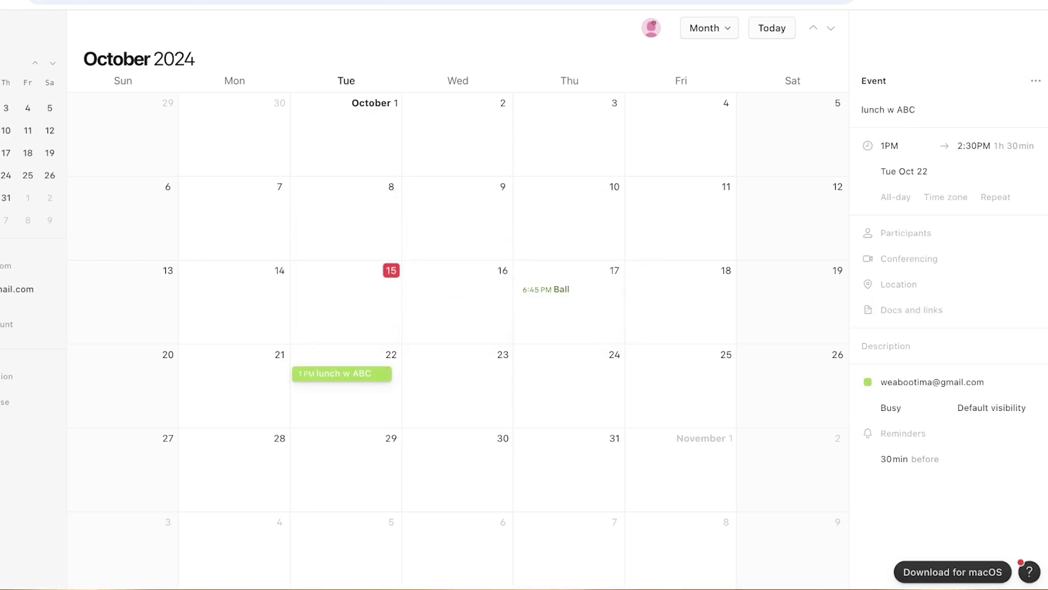
Add the Monthly Plan Notion database to Notion Calendar
click(12, 24)
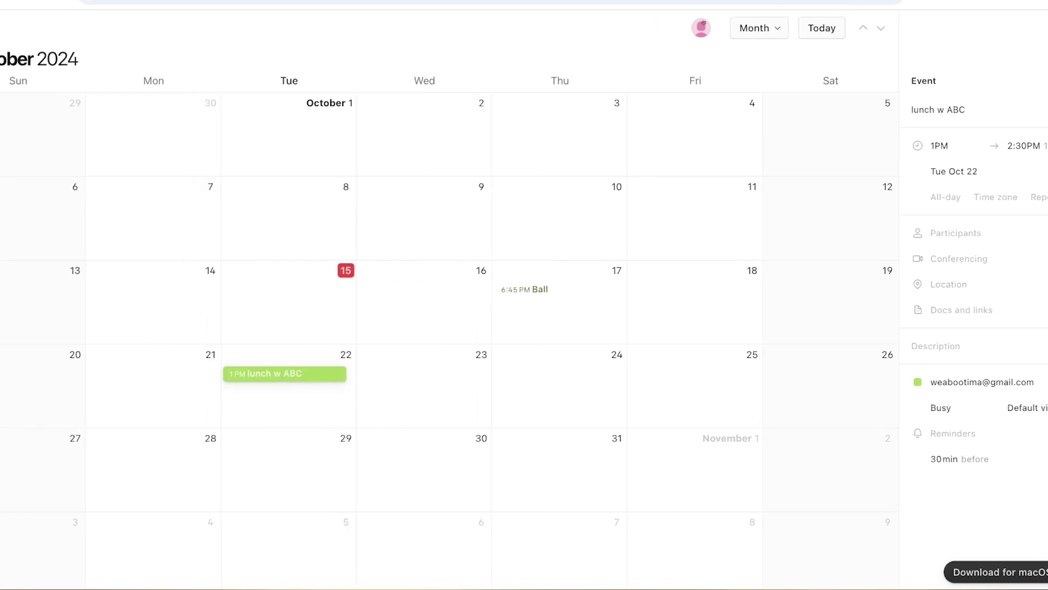
click(12, 25)
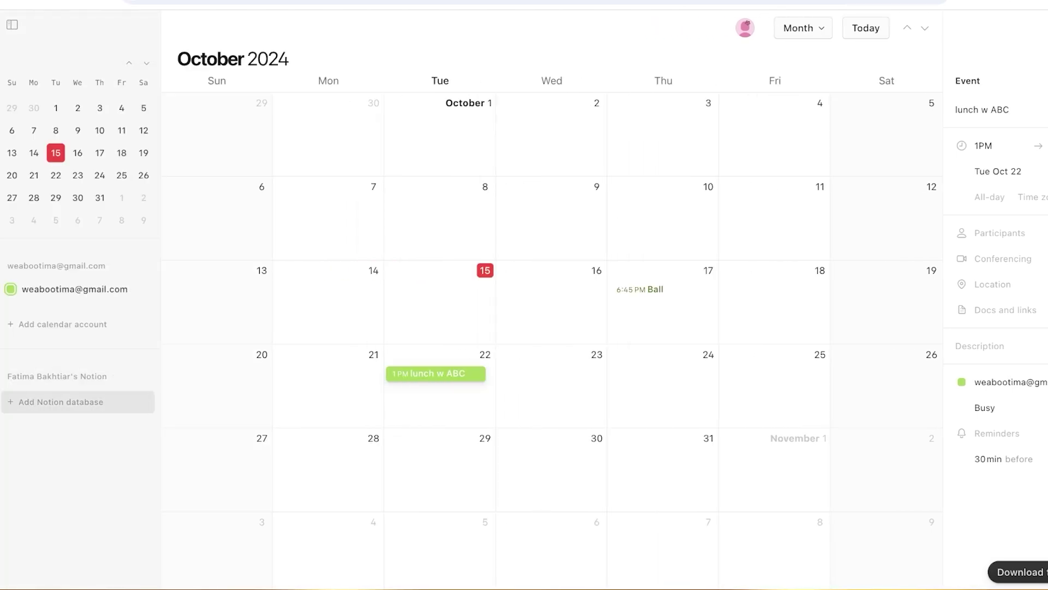
click(79, 402)
key(Return)
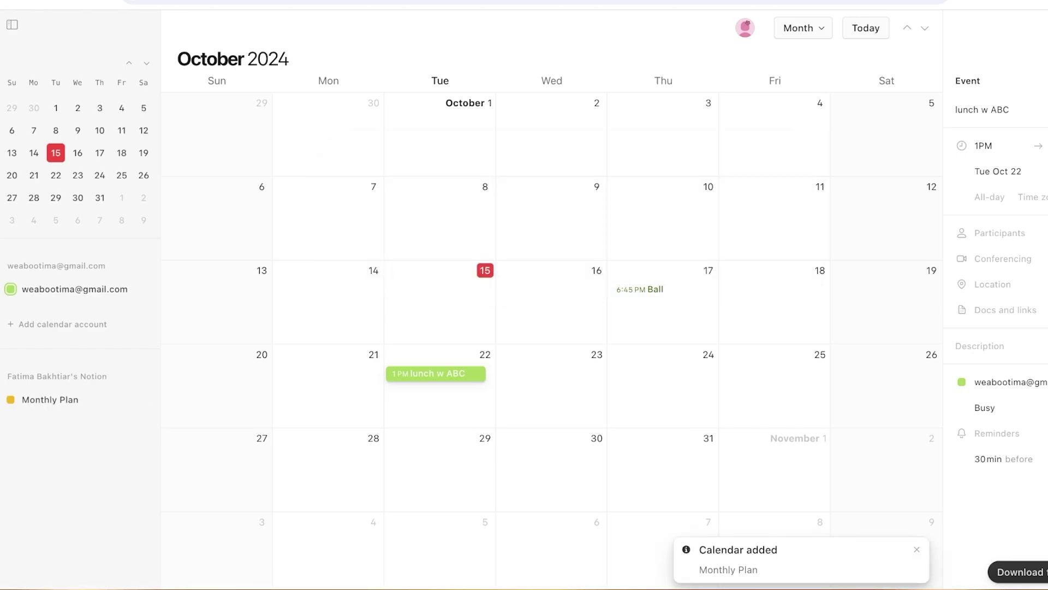
key(Escape)
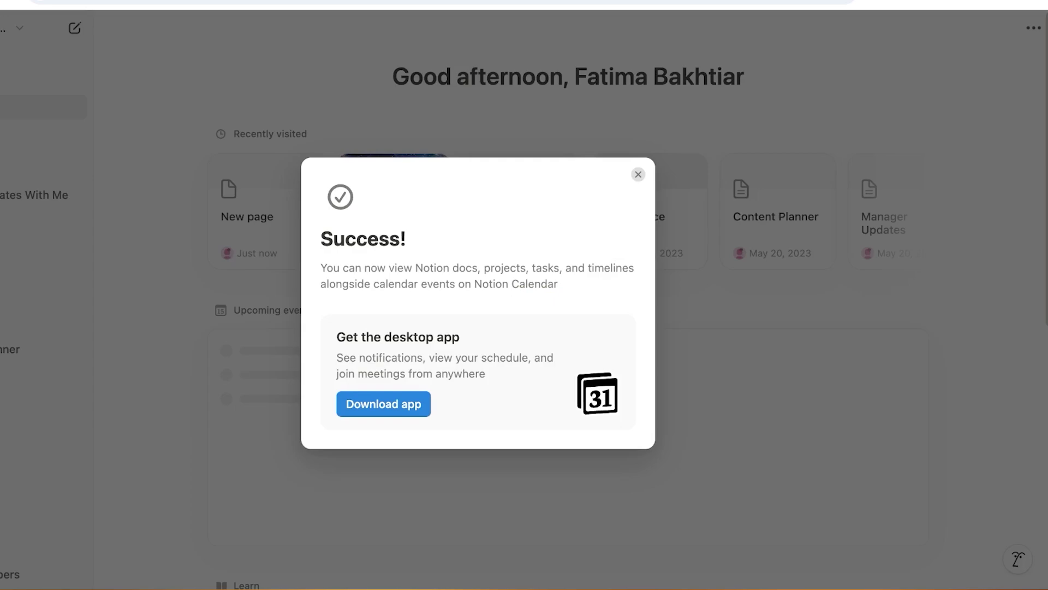
In Notion, dismiss the calendar connection success dialog and open the private Weekly Planner page
click(638, 175)
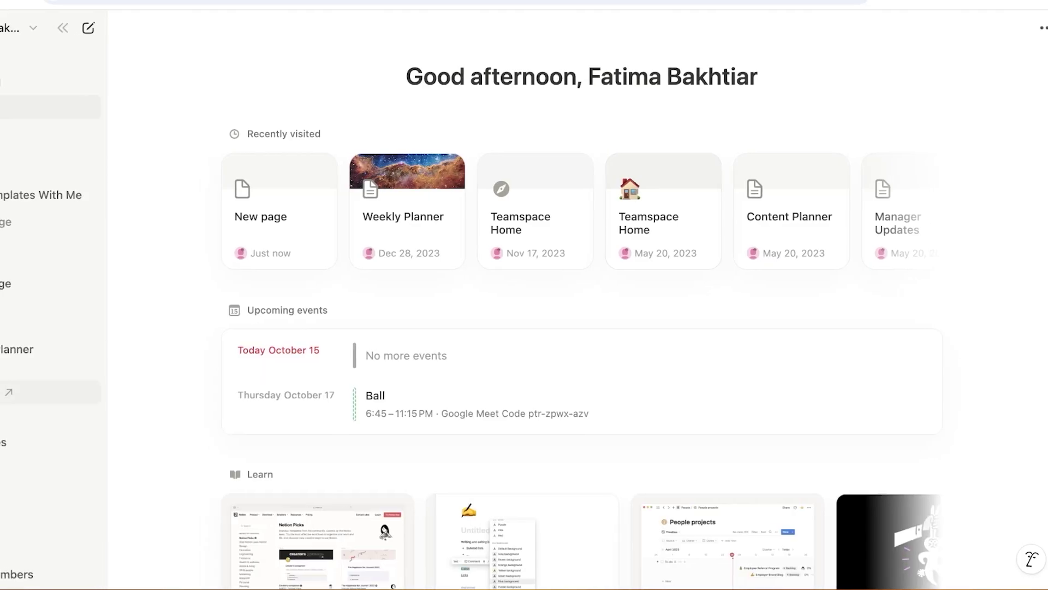
click(46, 258)
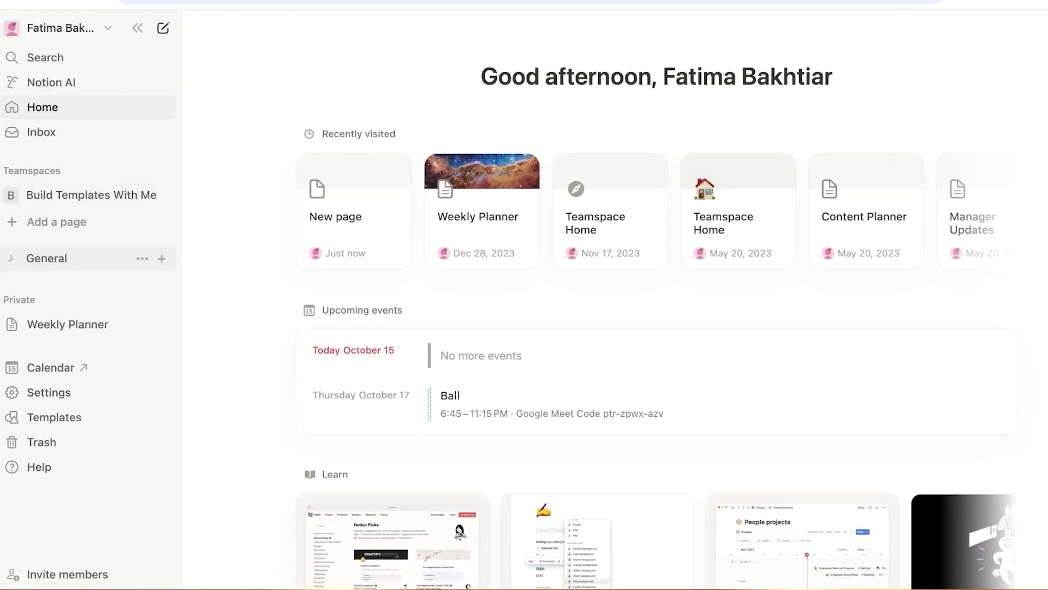
click(60, 28)
key(Escape)
click(68, 324)
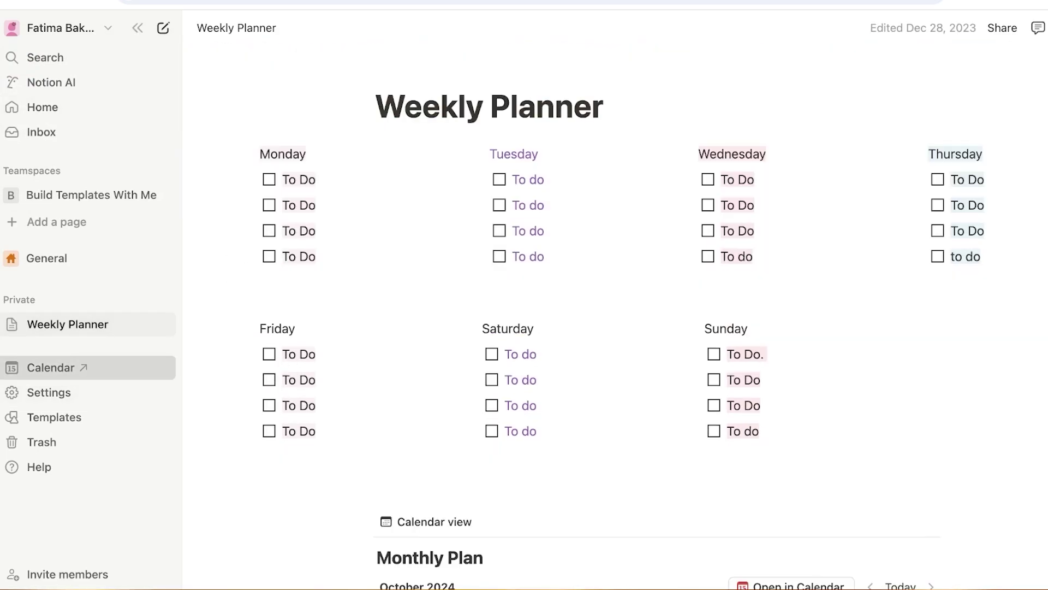
Return to Notion Calendar and create an all-day event titled "go to pilates opening week" on Thursday, 24 October
click(50, 368)
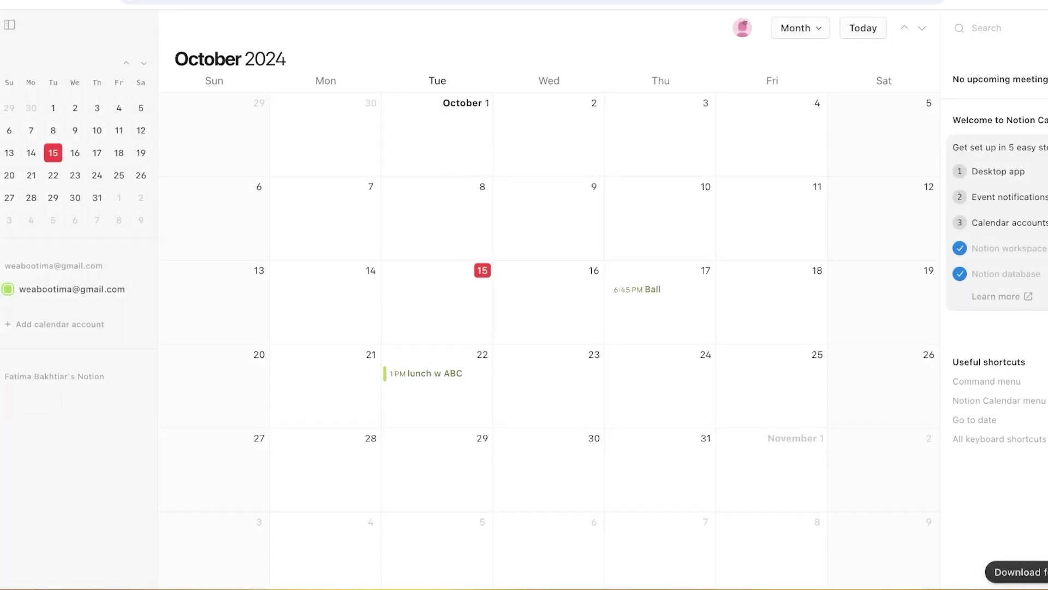
click(78, 377)
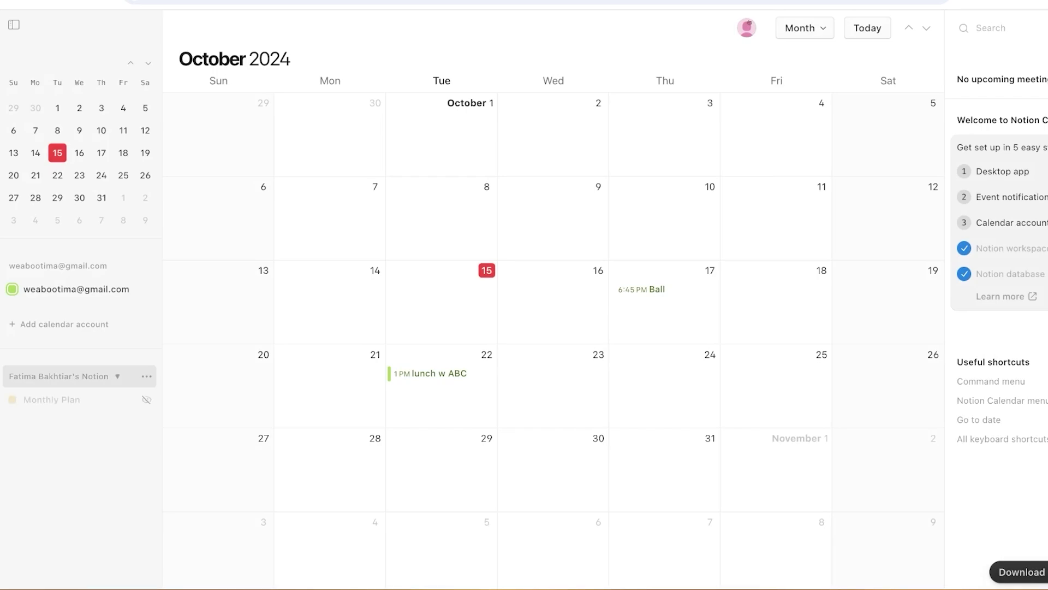
click(441, 302)
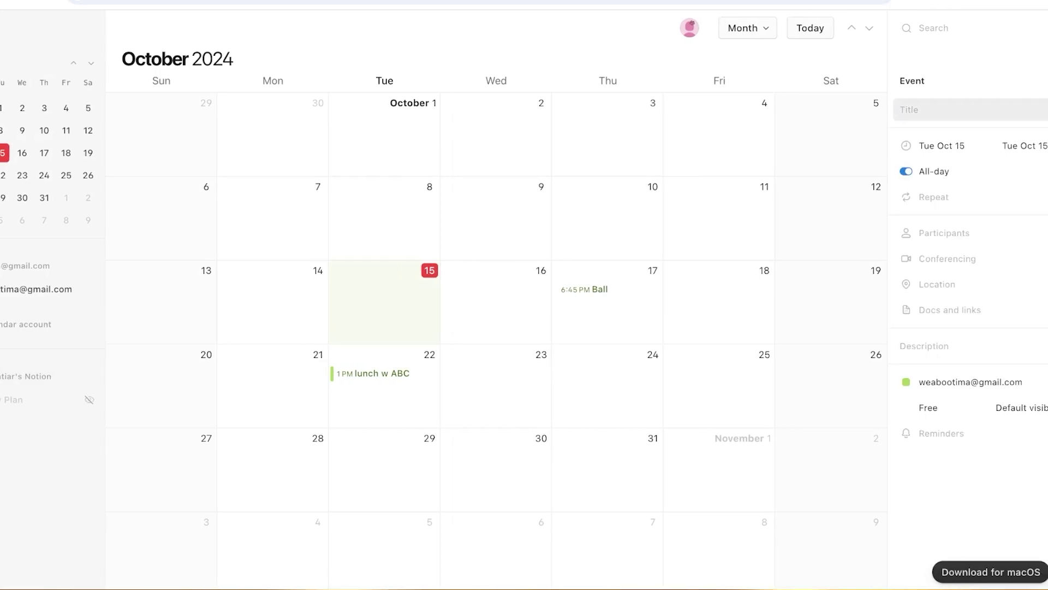
double_click(607, 386)
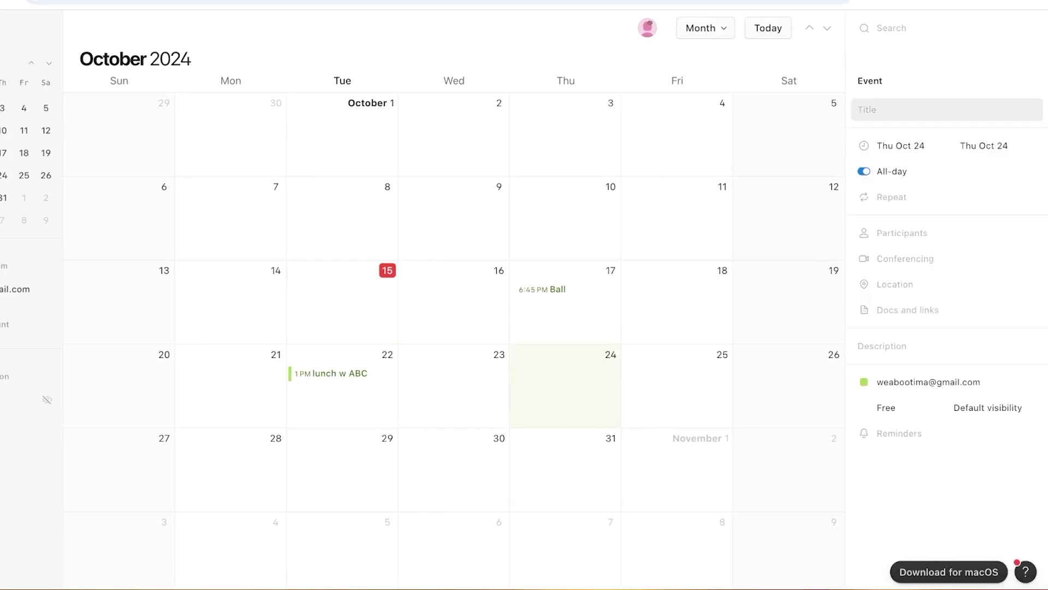
text(to pi)
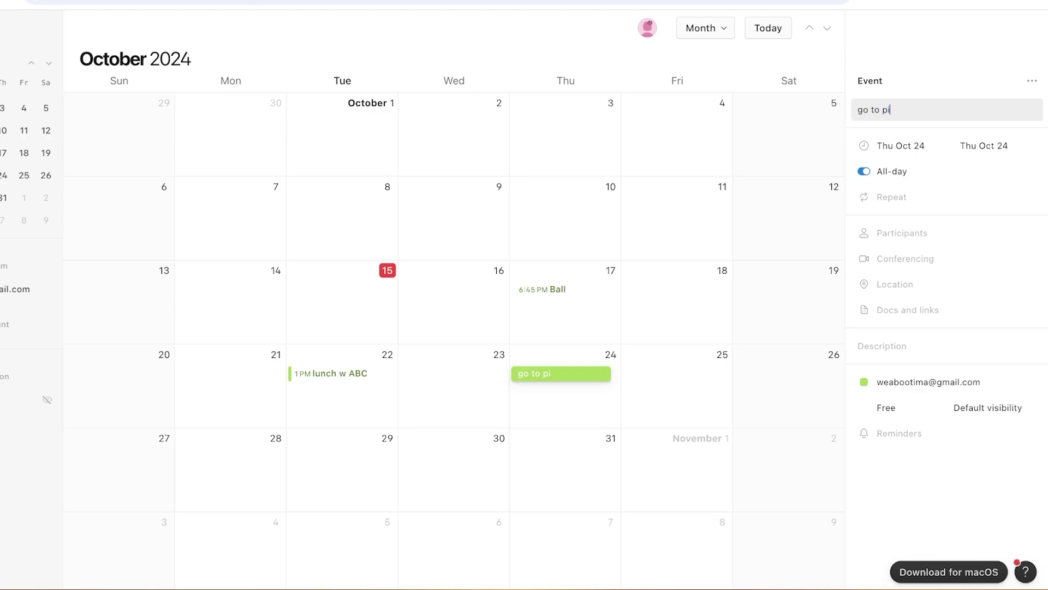
text(lates open)
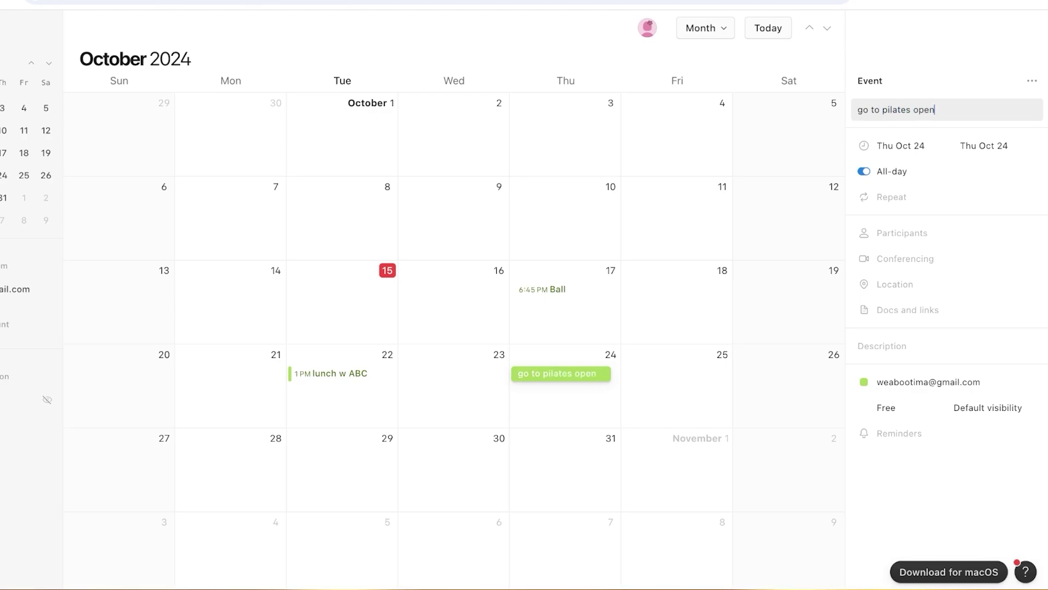
text(ing week)
key(Return)
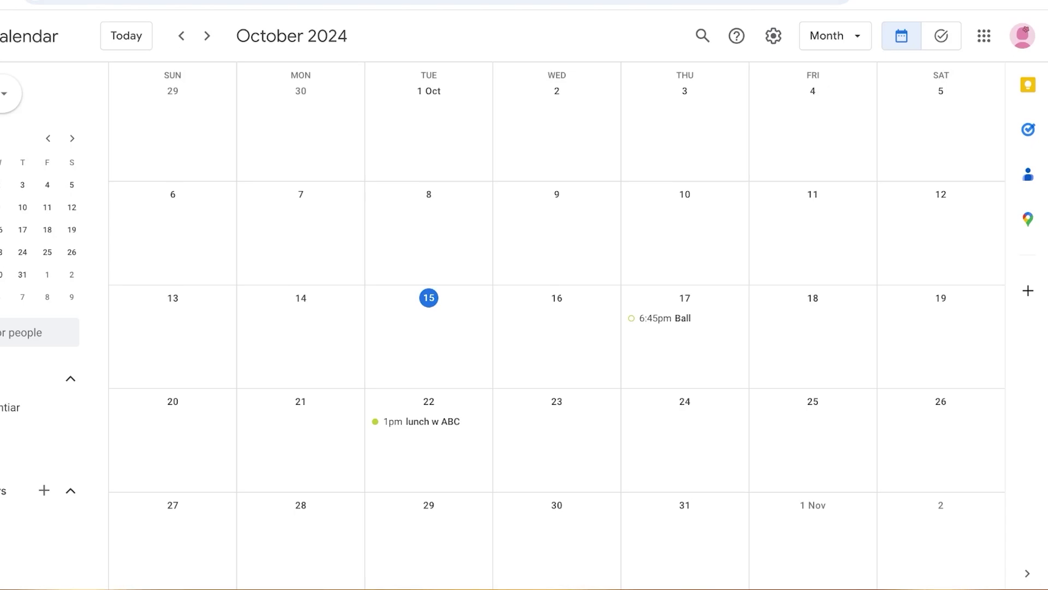
Switch to Google Calendar, reload it, and check the details of the pilates event on 24 October
key(ctrl+r)
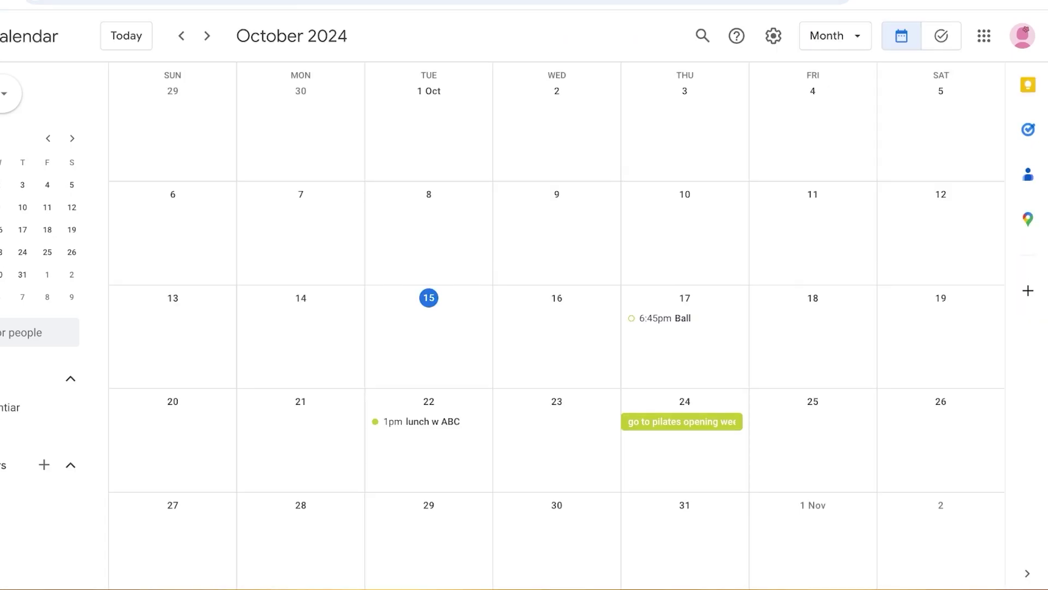
click(681, 421)
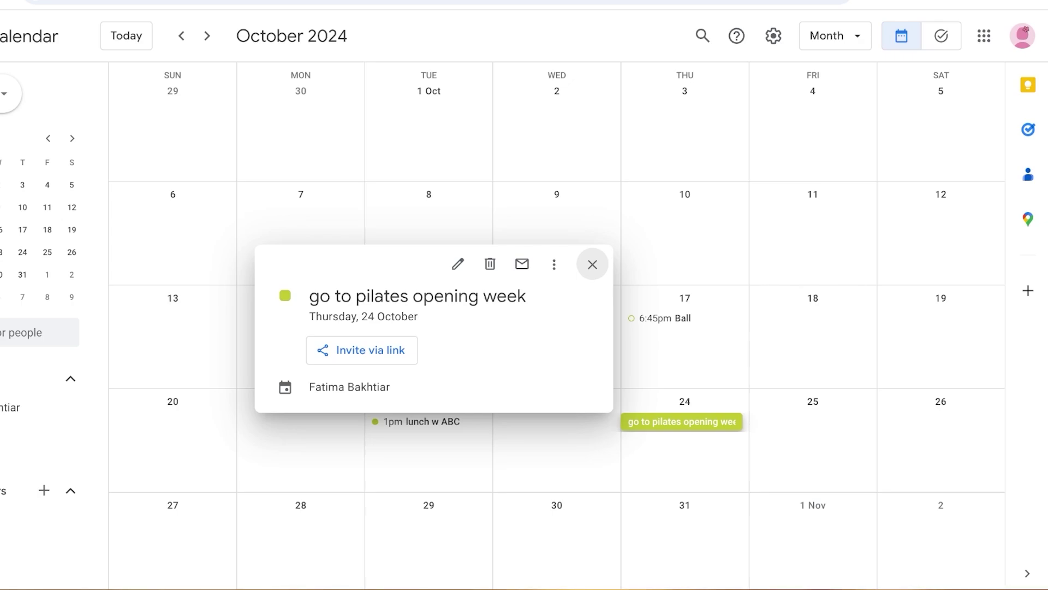
key(Escape)
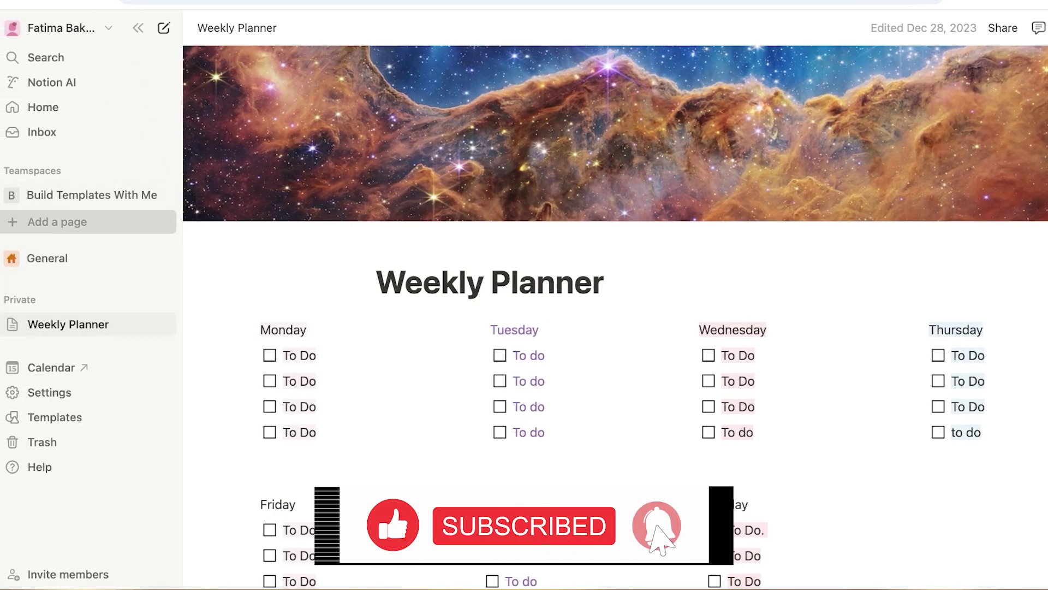
Switch to Notion, open the untitled page in the General teamspace, and bring up the template gallery from it
click(76, 195)
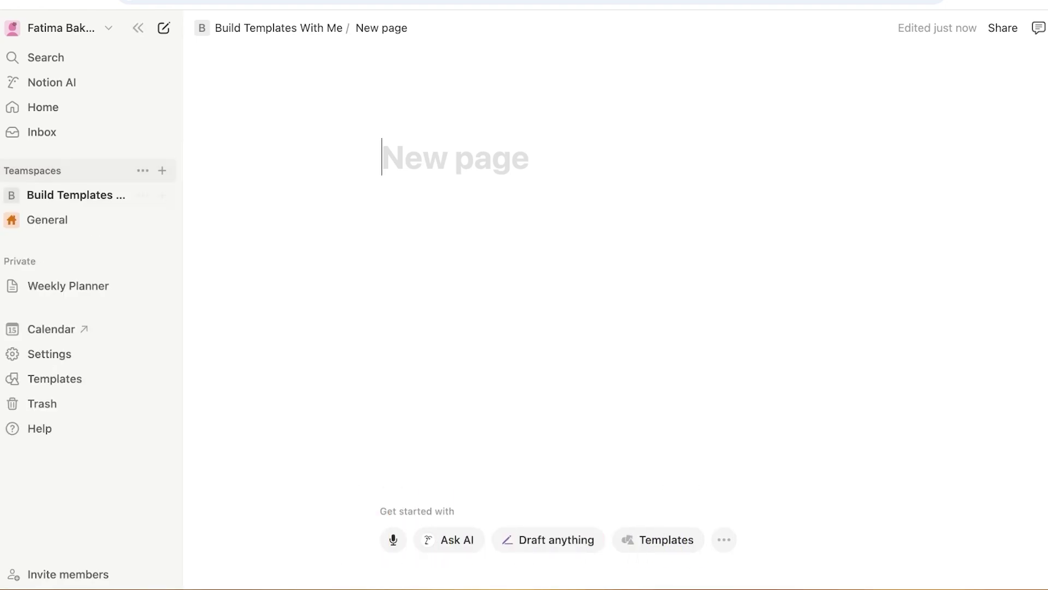
click(47, 219)
click(60, 245)
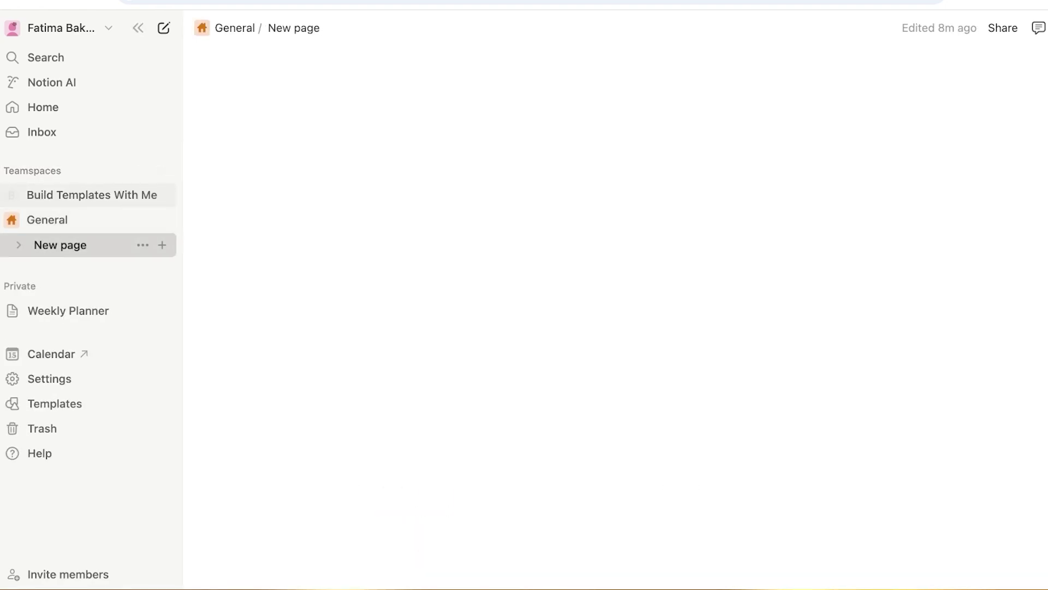
click(658, 540)
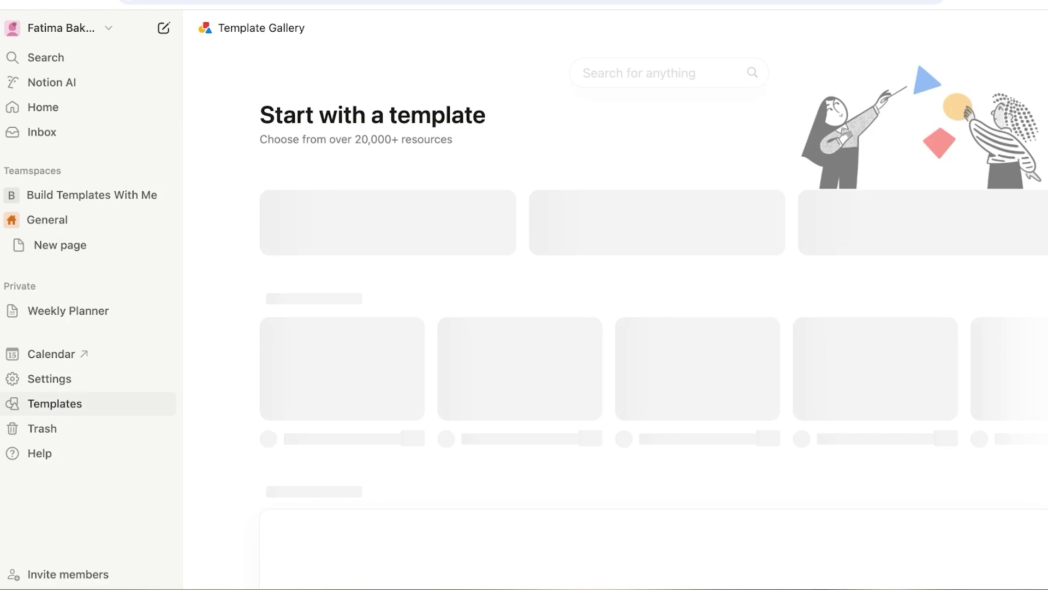
Add the featured Exam Study Dashboard template to the General teamspace
scroll(615, 317, down, 2)
scroll(615, 306, down, 4)
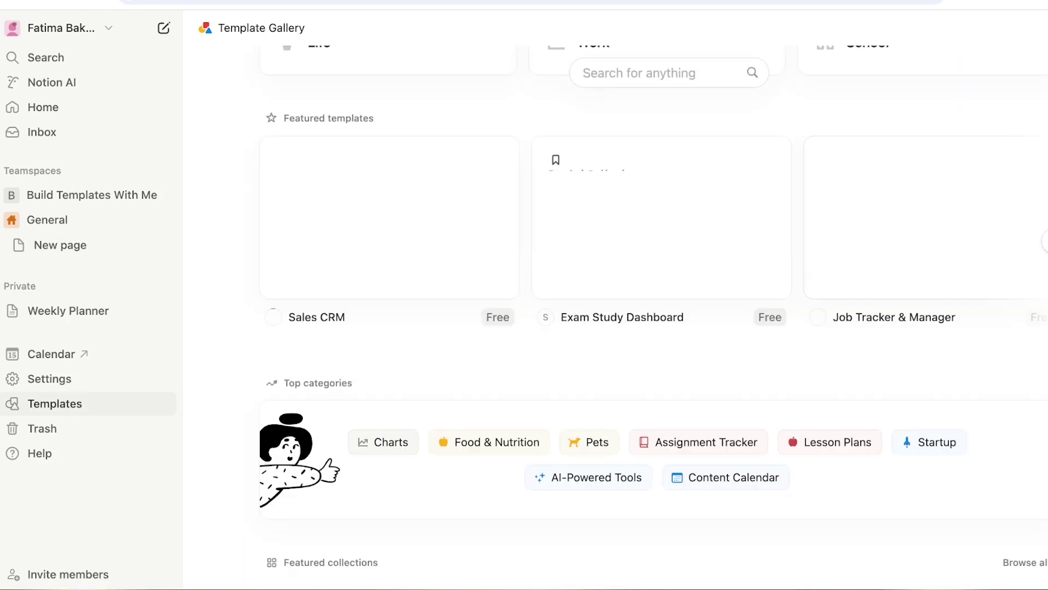
click(661, 153)
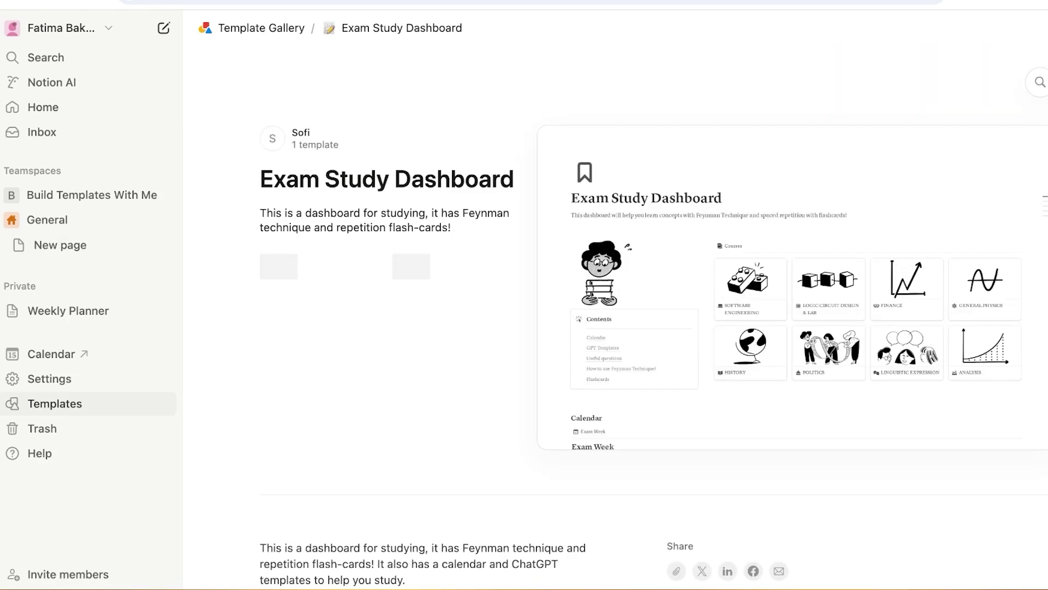
click(323, 263)
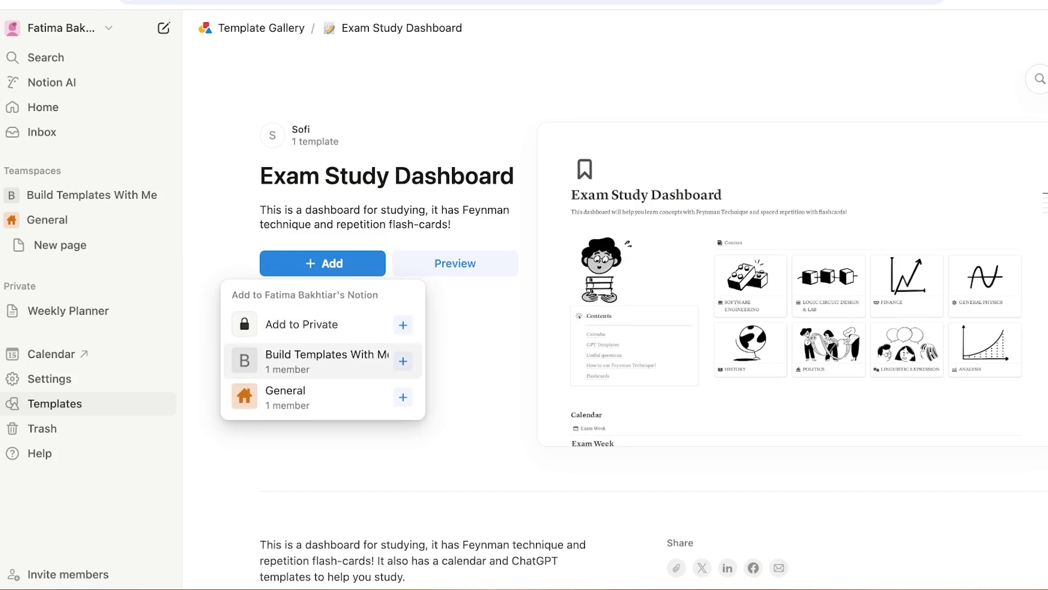
click(323, 397)
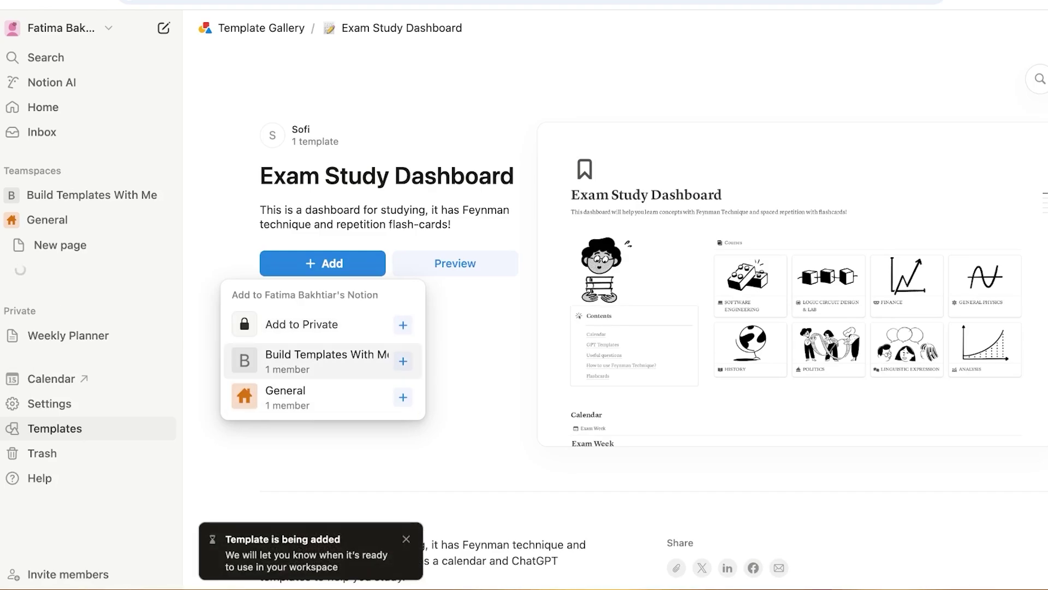
key(Escape)
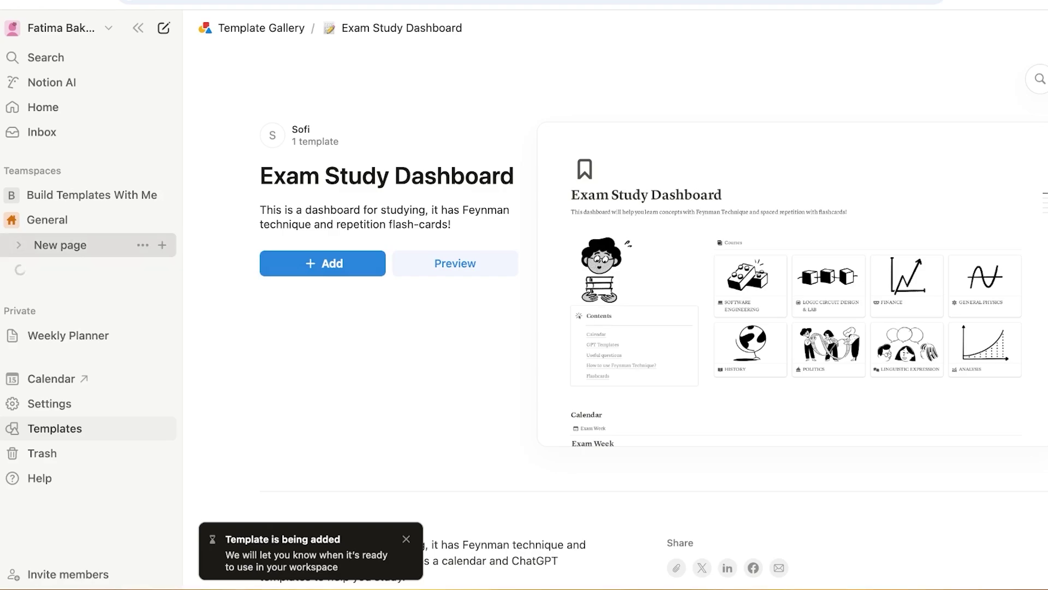
Open the untitled page in General, enter "/as" as its title, and shorten the title to "/"
click(60, 245)
text(/)
key(BackSpace)
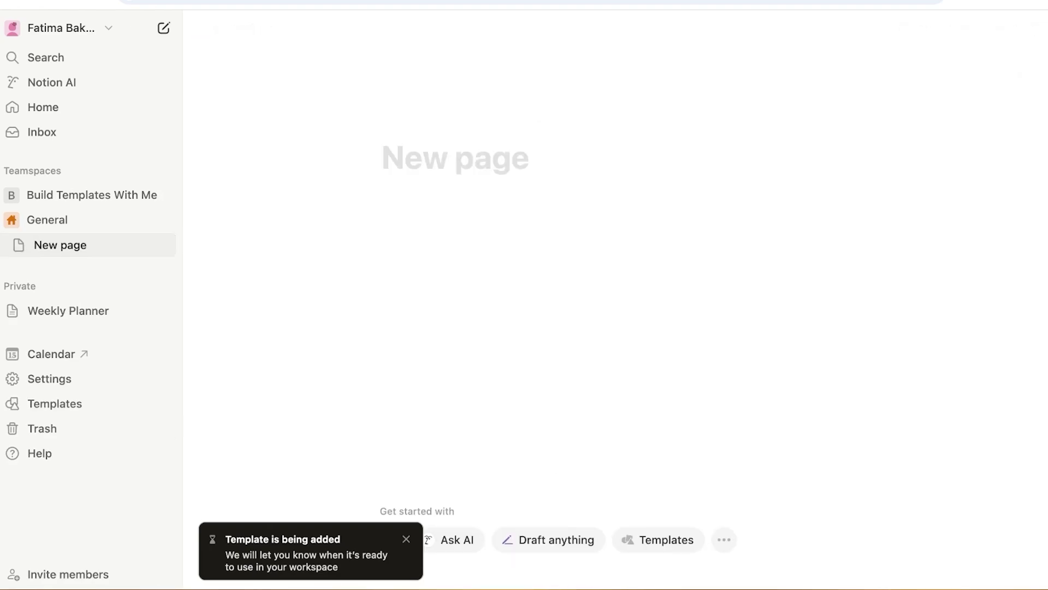
text(/as)
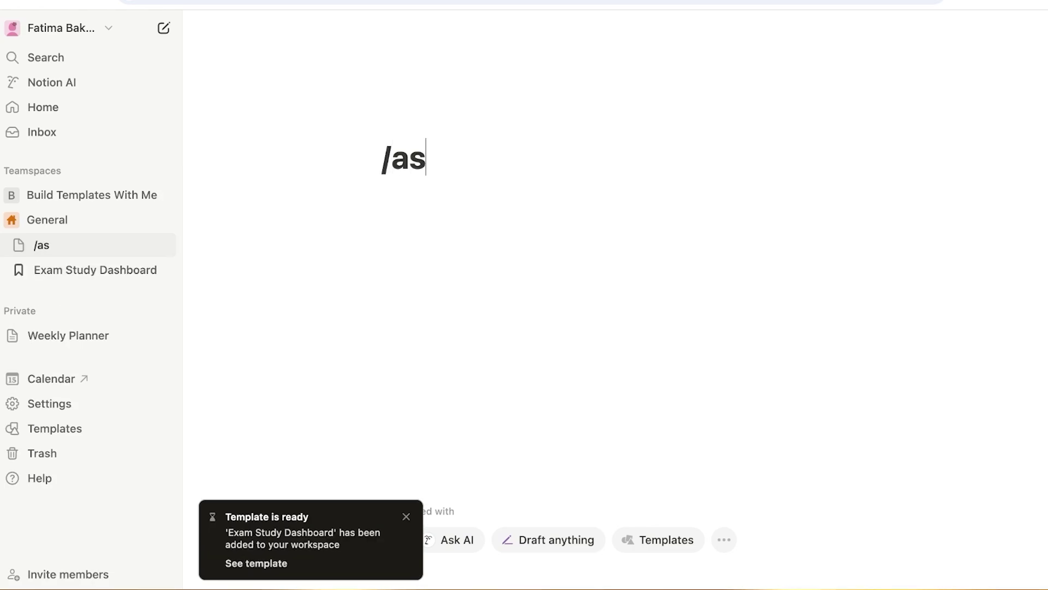
key(BackSpace)
key(BackSpace)
Open the Exam Study Dashboard page and examine its Calendar section with the Exam Week calendar
click(95, 270)
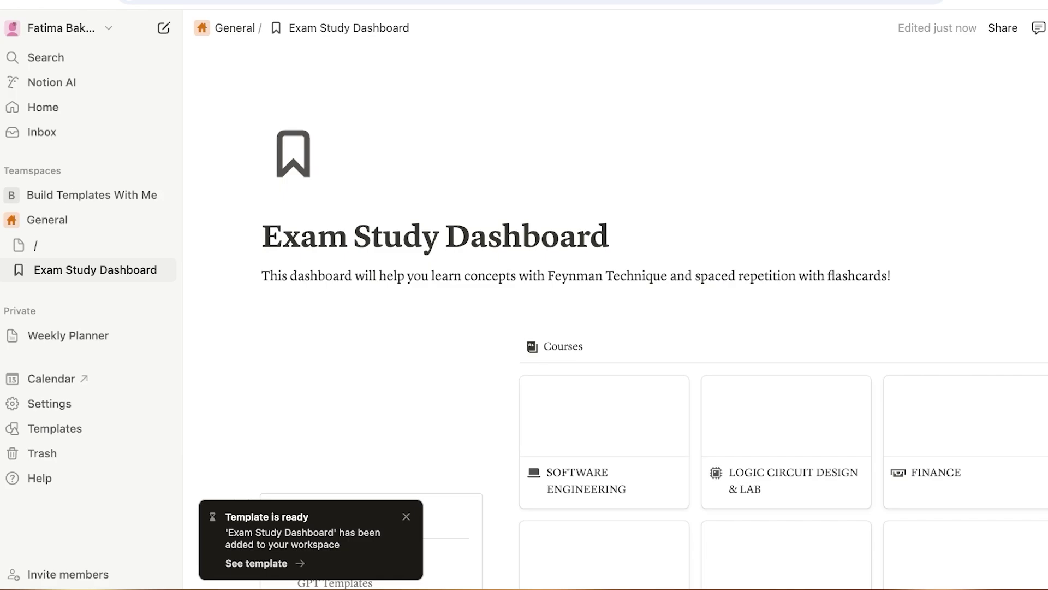
scroll(603, 382, down, 8)
click(320, 135)
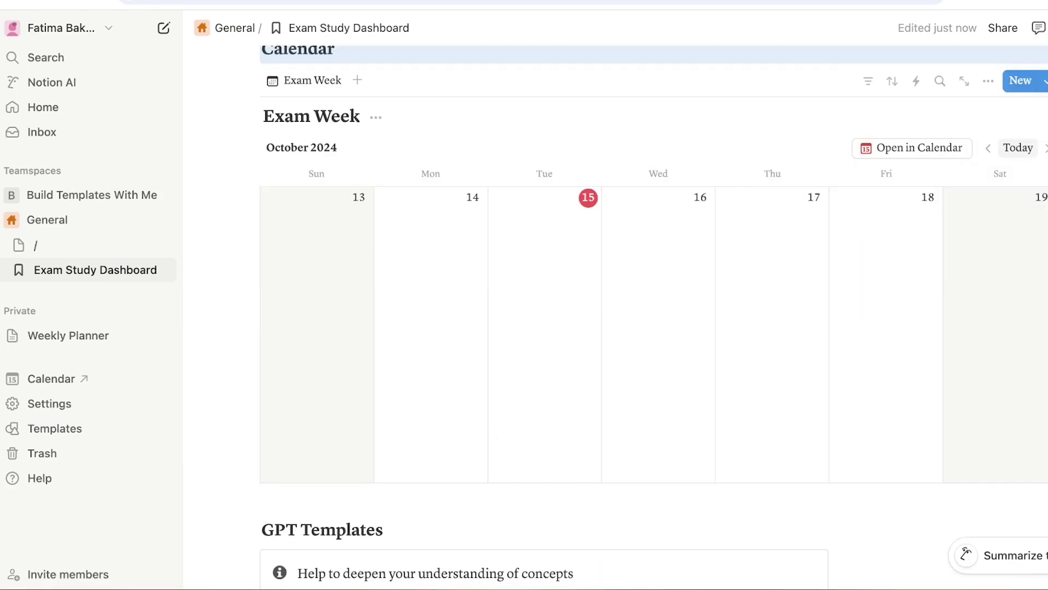
scroll(615, 317, up, 2)
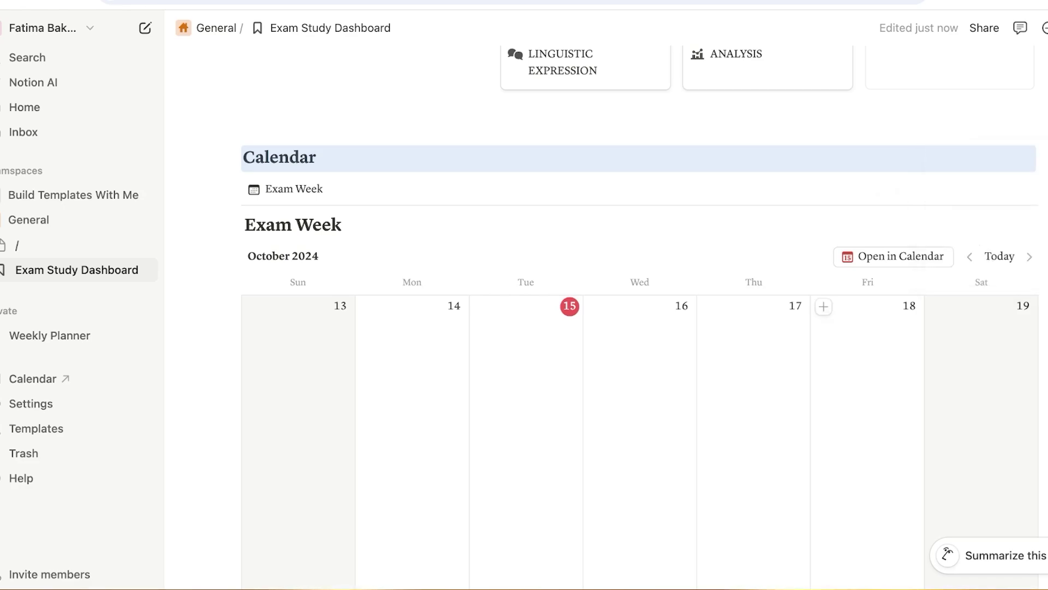
scroll(868, 383, down, 3)
scroll(640, 382, up, 5)
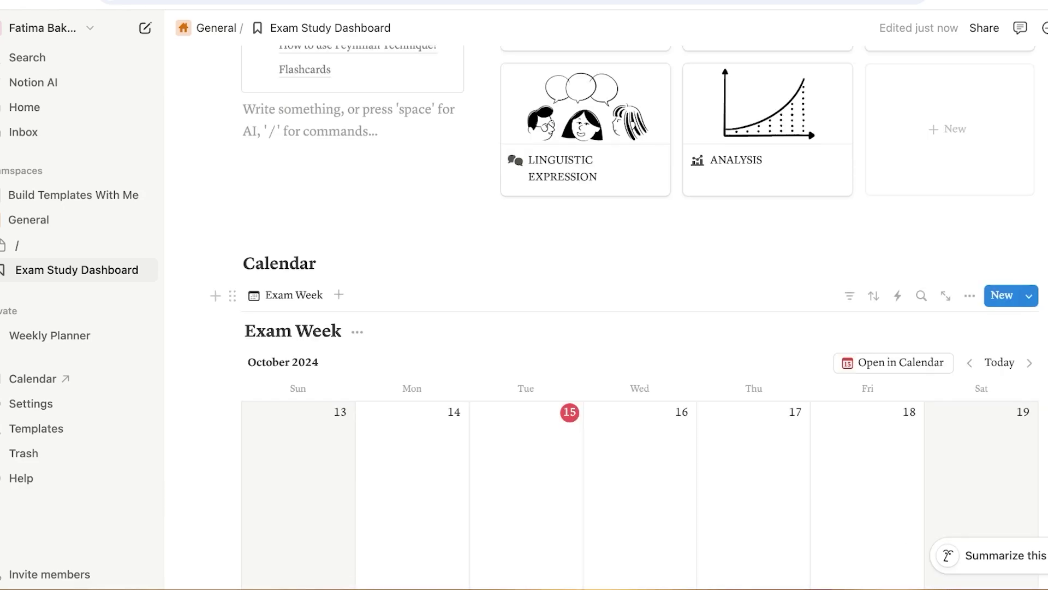
Add empty lines between the Calendar heading and Exam Week, and have Notion AI generate content there from the prompt "calender"
key(Return)
key(Return)
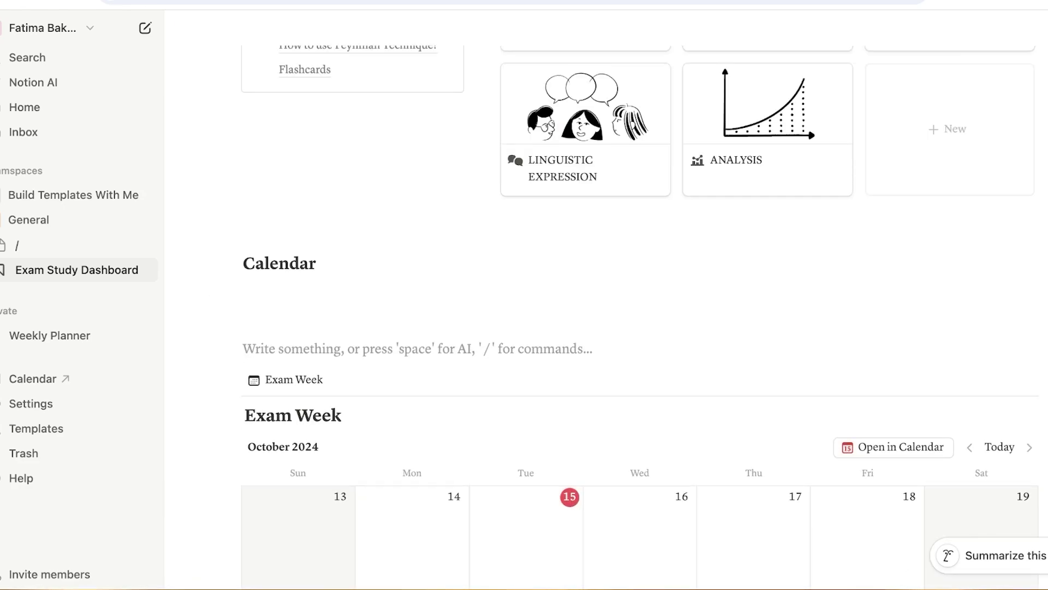
key(space)
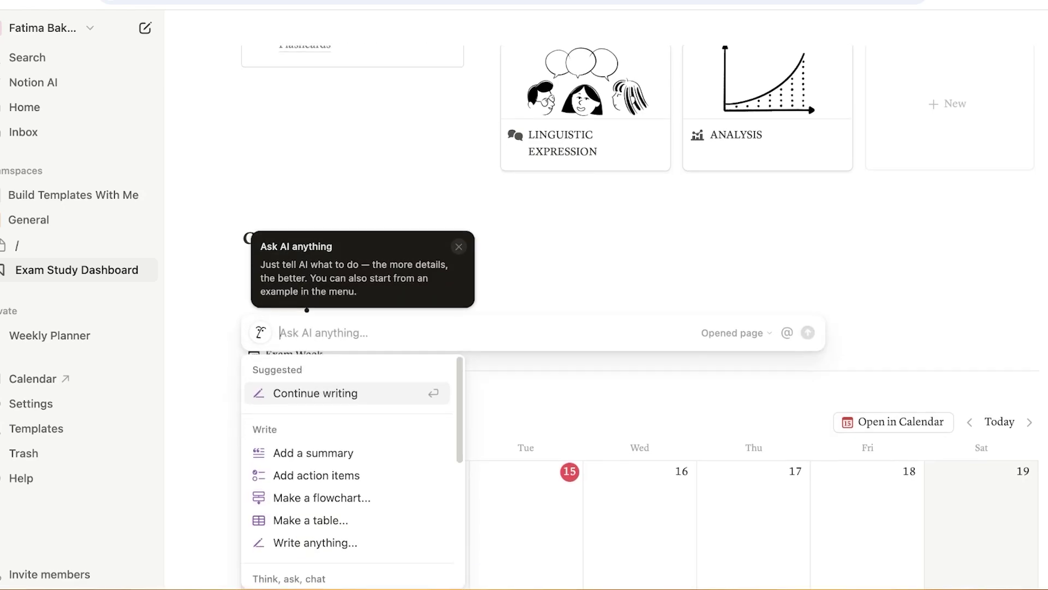
text(calender)
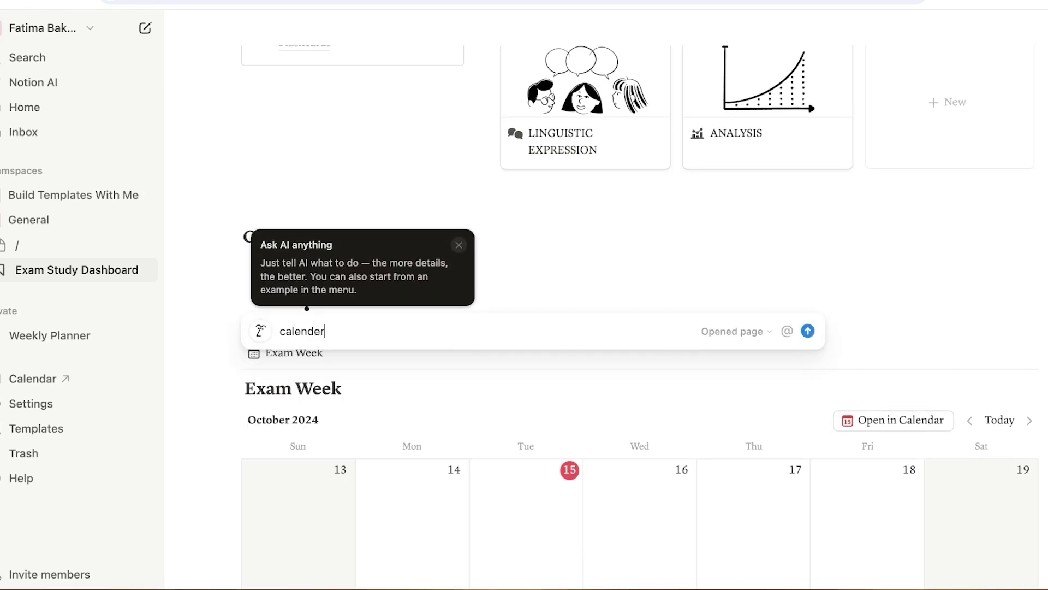
key(Return)
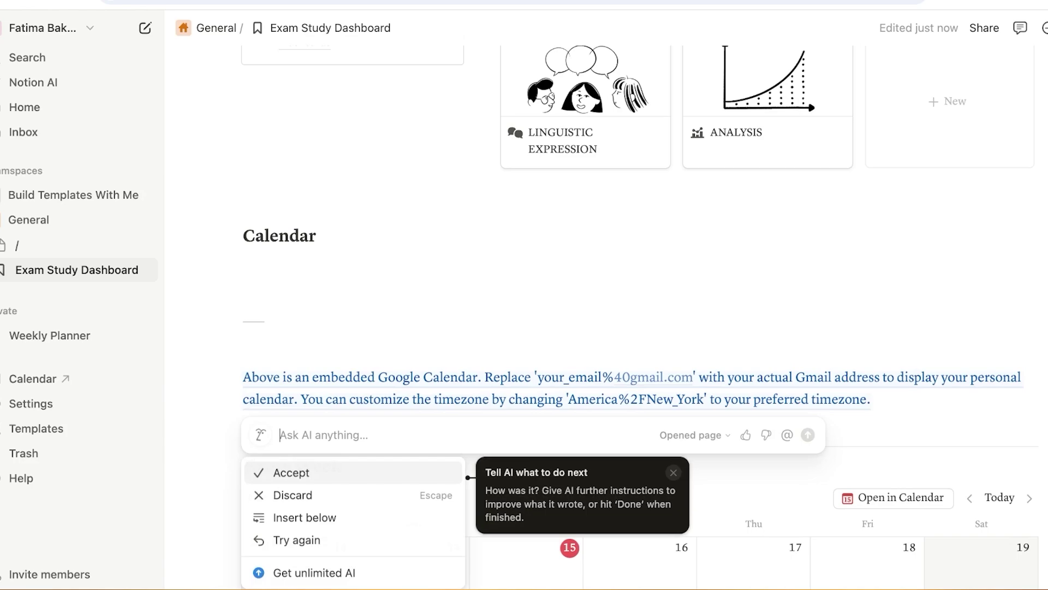
Accept the AI-generated text about an embedded Google Calendar, and delete it from the Calendar section
key(Escape)
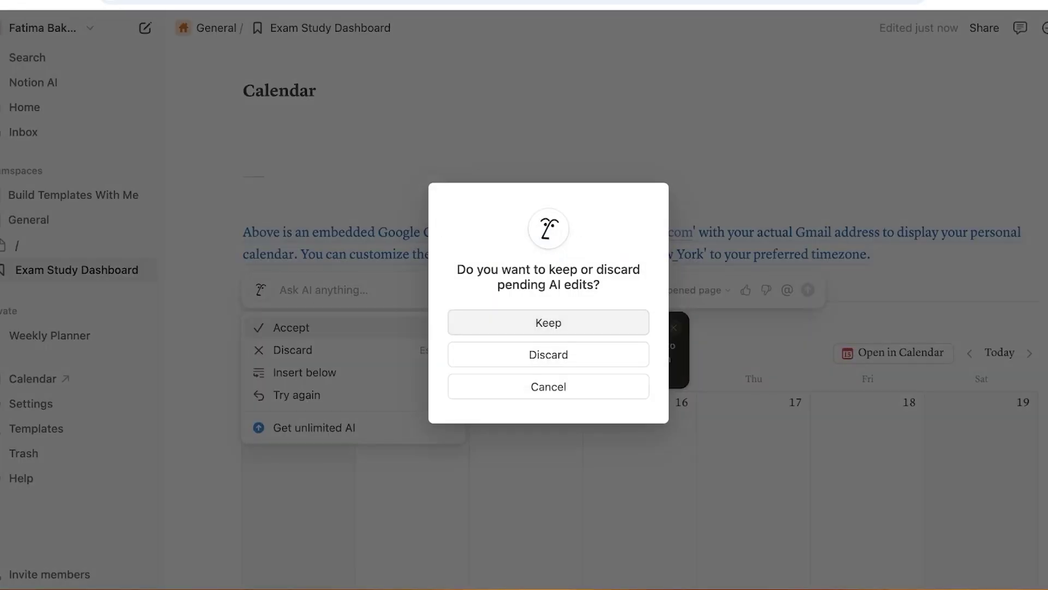
key(Escape)
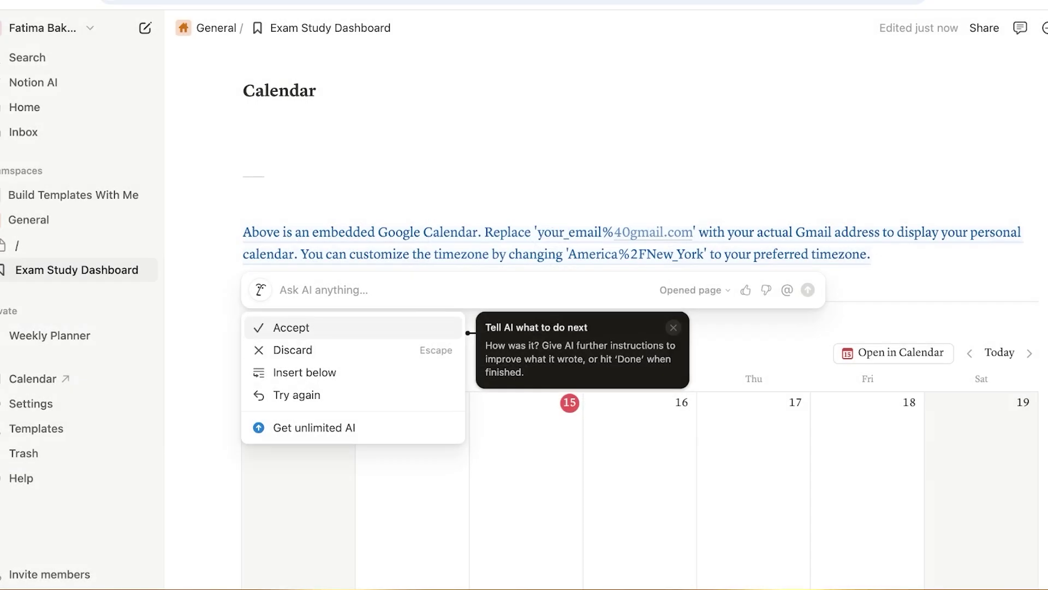
key(Return)
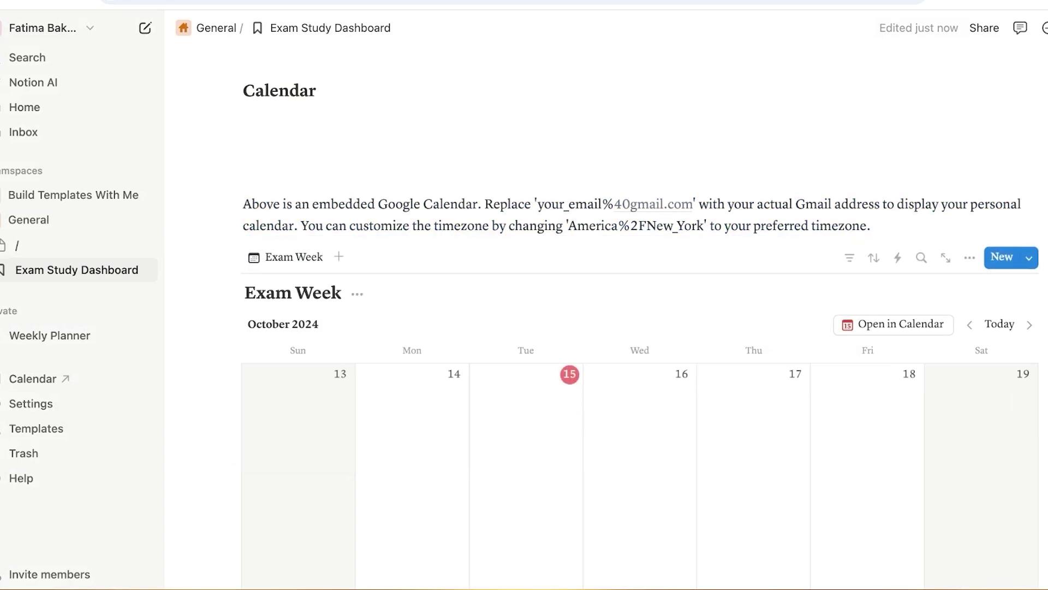
key(super+a)
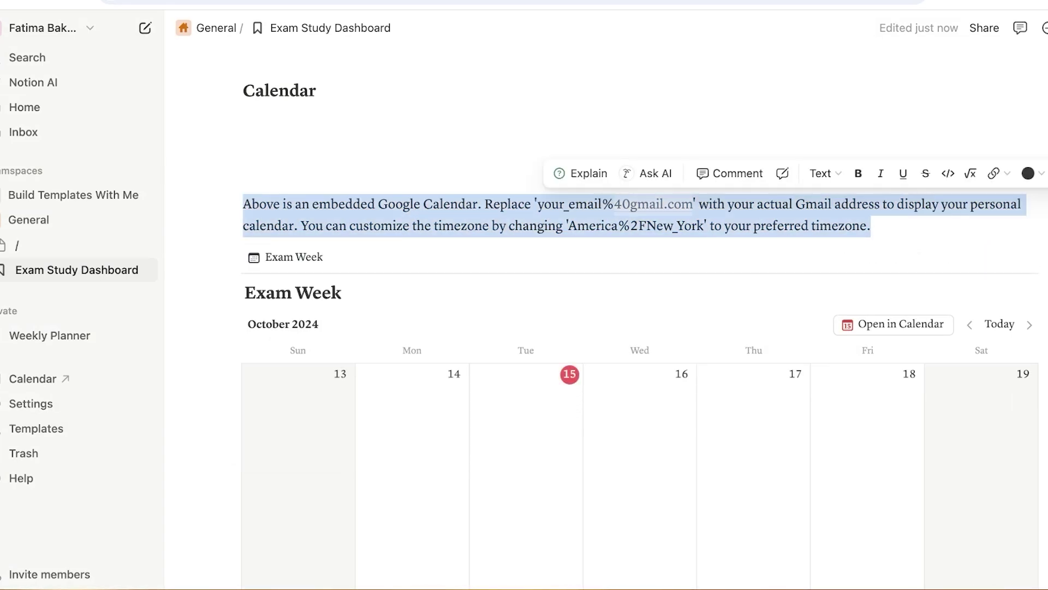
key(BackSpace)
key(BackSpace)
Look over the Exam Week calendar and try to open it in Notion Calendar
scroll(639, 382, down, 7)
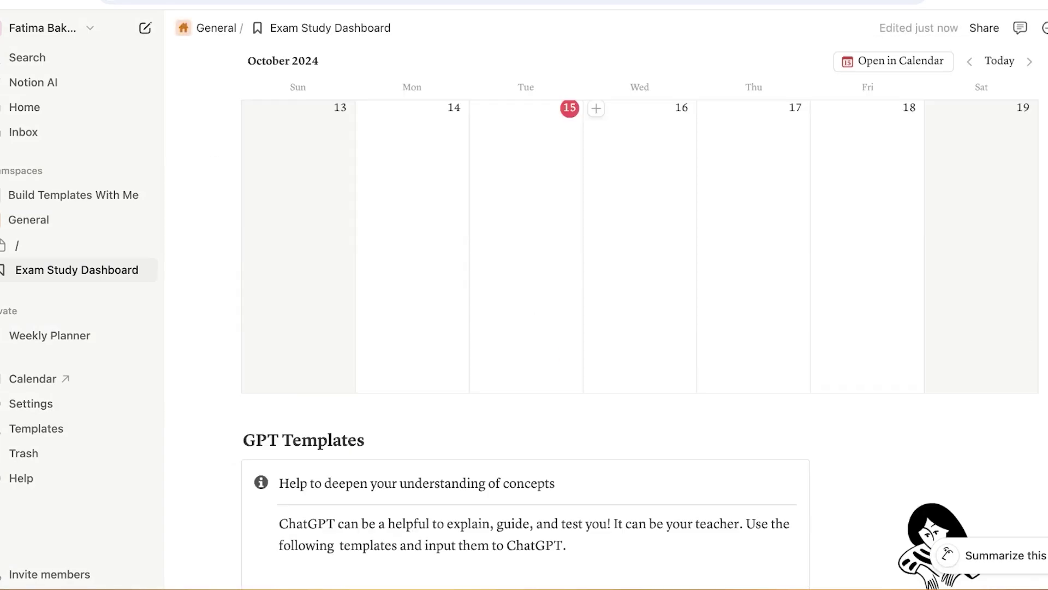
scroll(639, 383, up, 4)
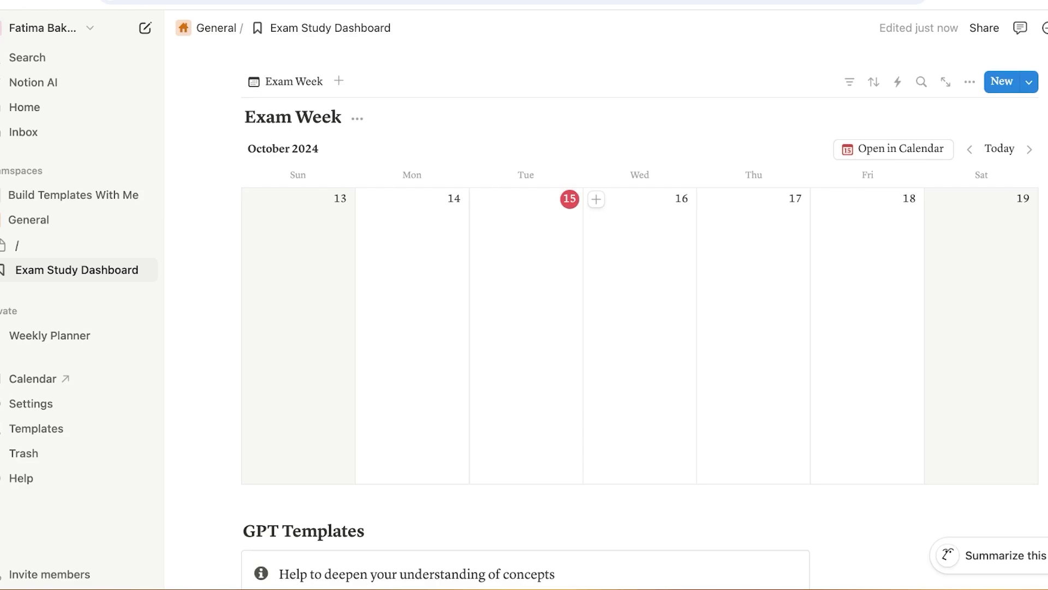
click(357, 118)
click(893, 149)
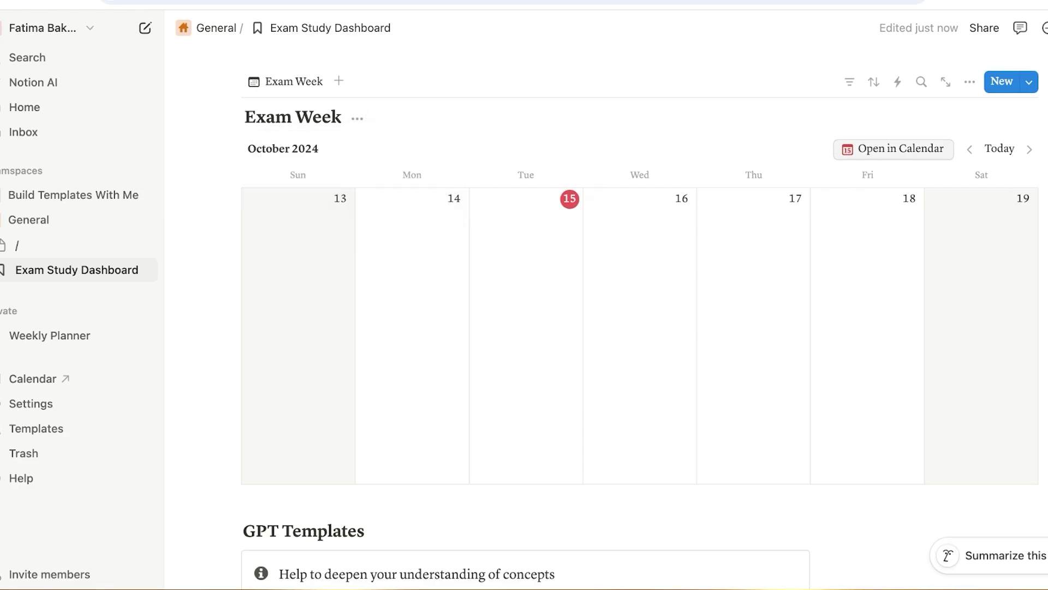
click(893, 149)
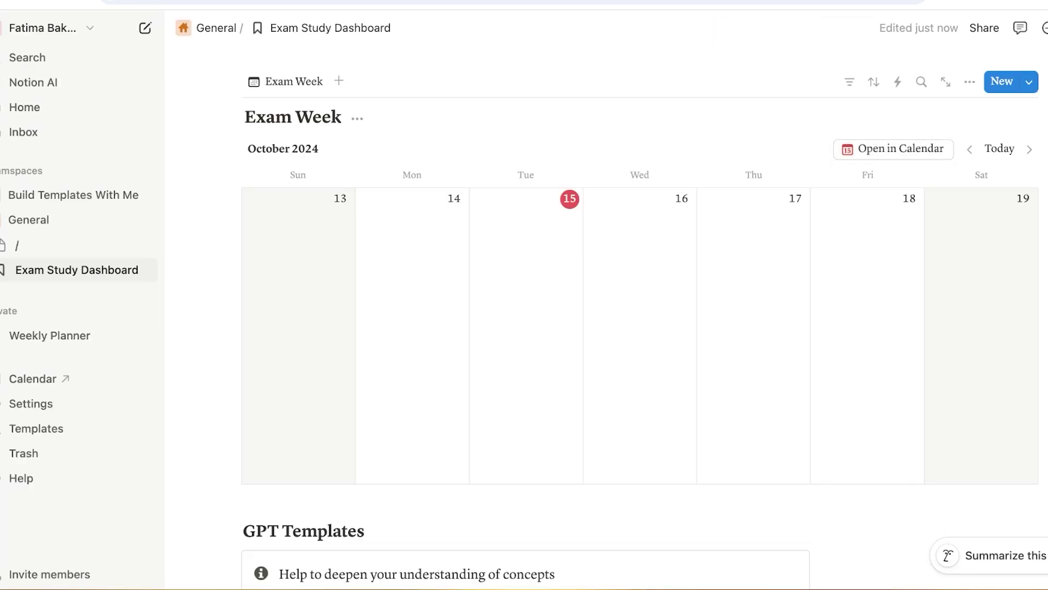
scroll(232, 249, up, 3)
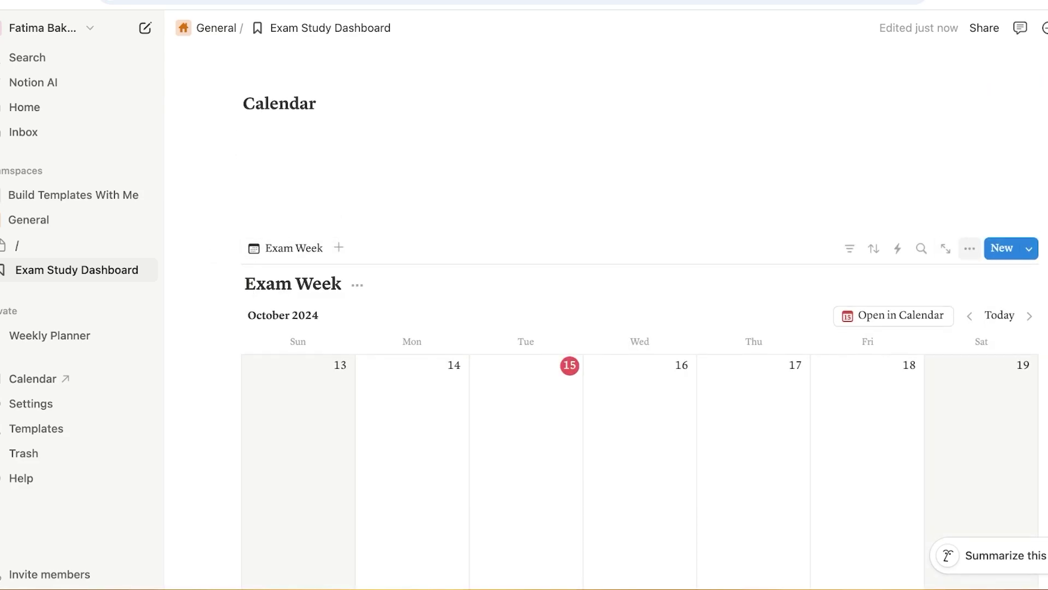
Examine the Exam Week view options and the setup dialog of the Tasks feature, without adding it
click(970, 248)
key(Escape)
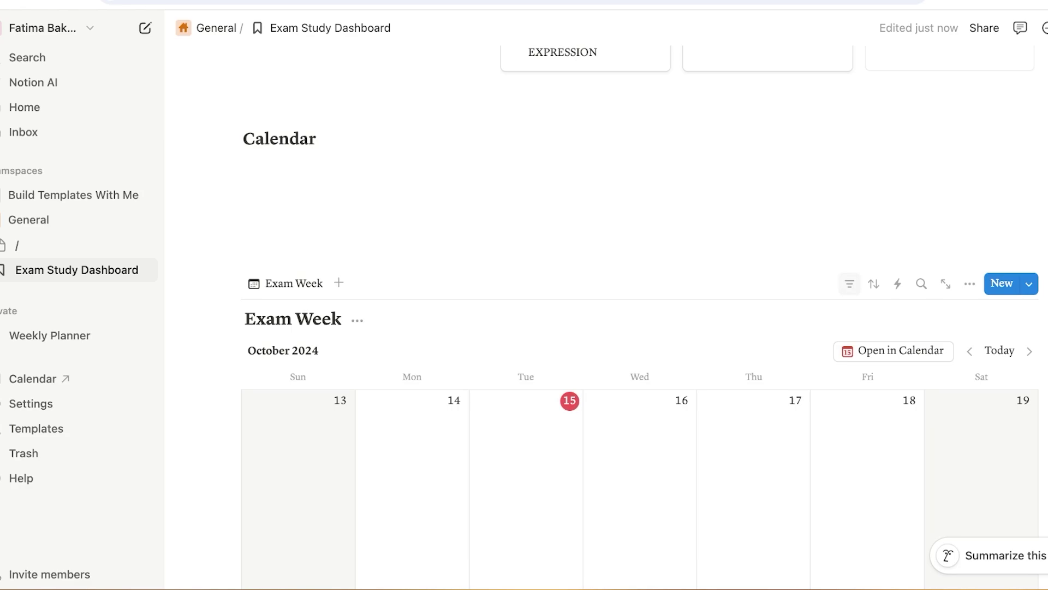
click(969, 283)
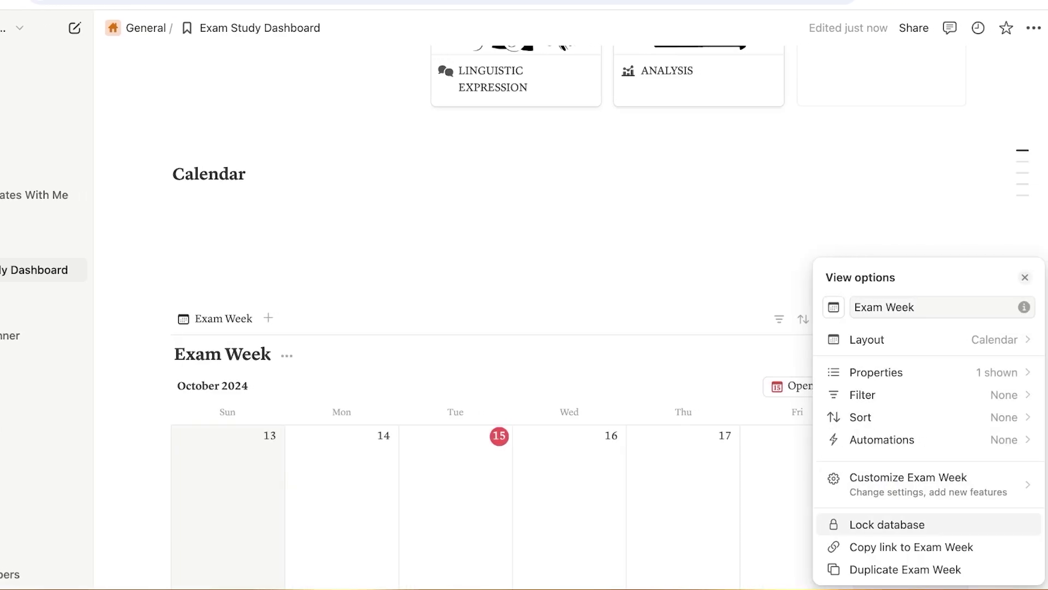
click(929, 485)
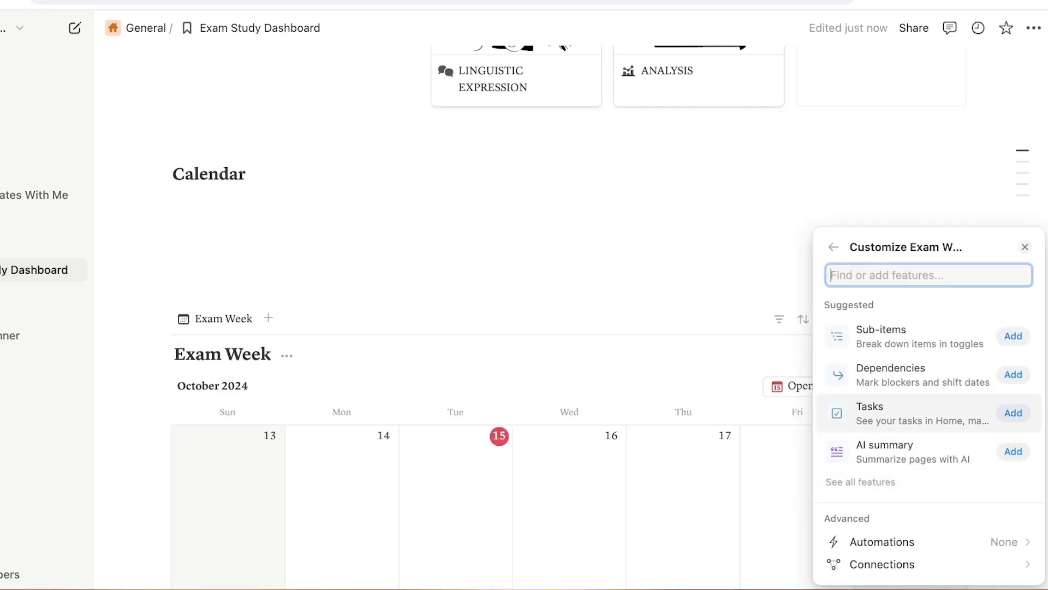
mouse_move(923, 413)
click(1014, 412)
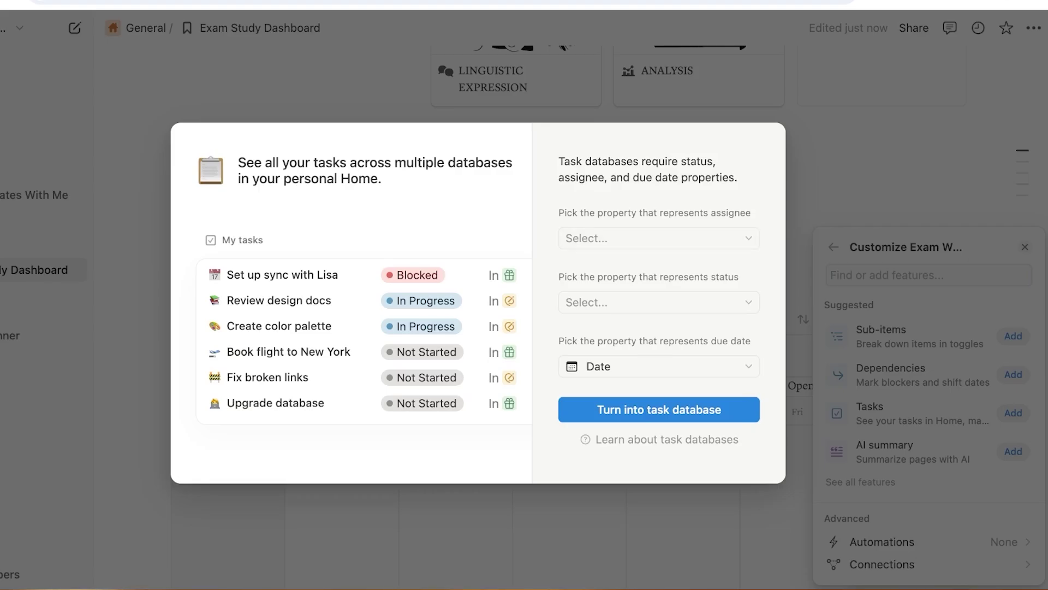
key(Escape)
key(Escape)
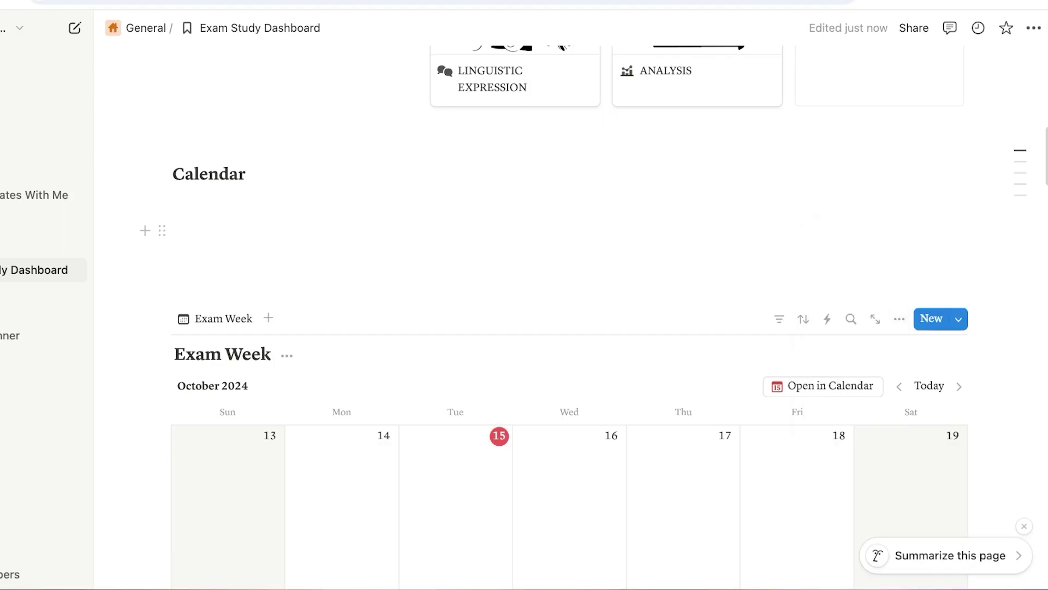
Add the line "List of dates and courses I will study" at the end of the page, beneath the DB page link
scroll(415, 317, down, 15)
scroll(426, 328, up, 10)
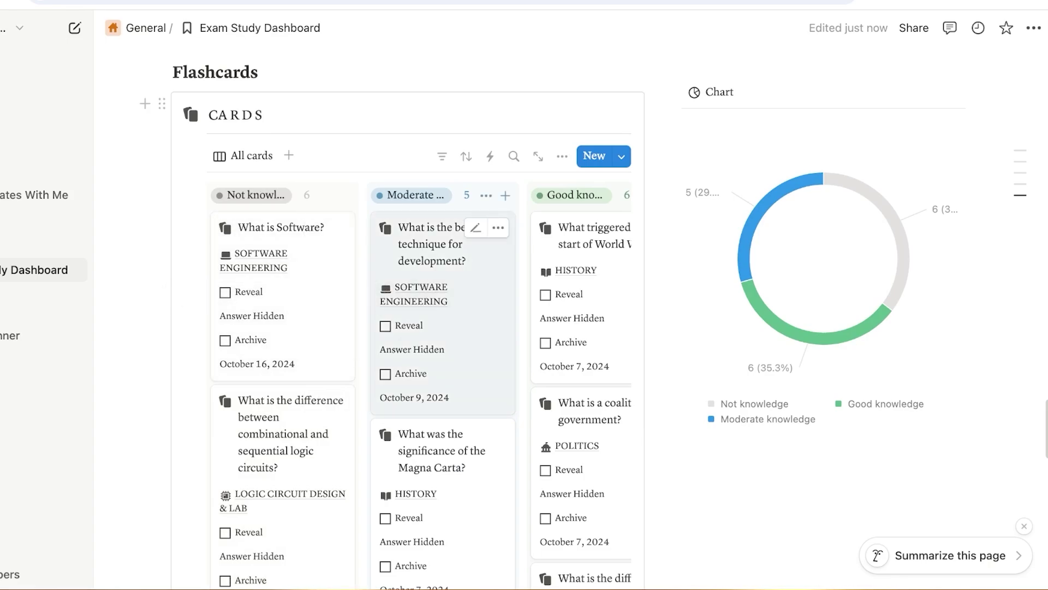
scroll(443, 305, up, 3)
scroll(442, 305, down, 10)
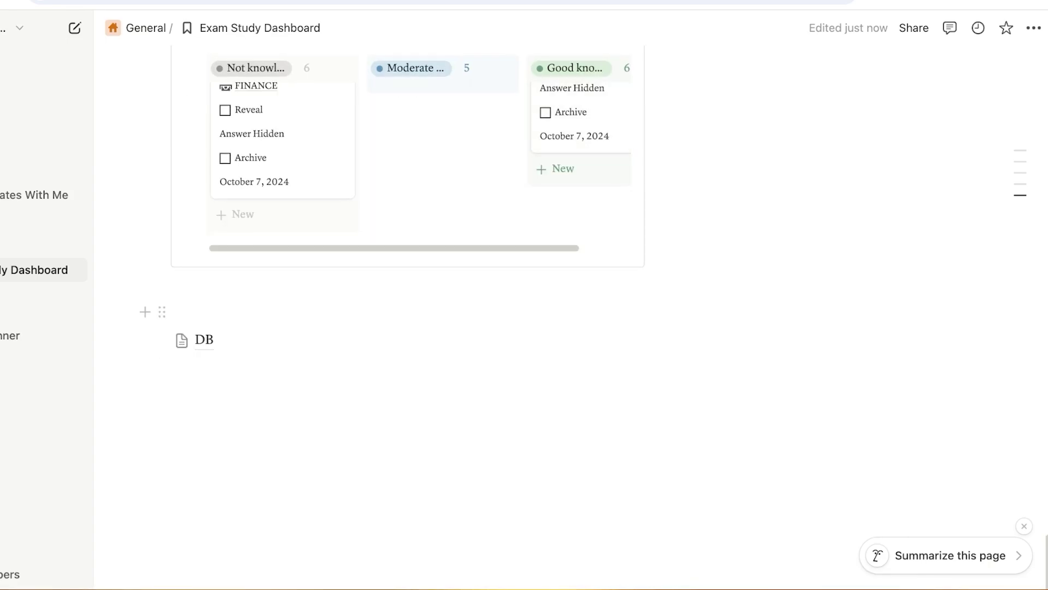
scroll(442, 311, up, 10)
scroll(442, 311, down, 10)
click(173, 433)
text(Lis)
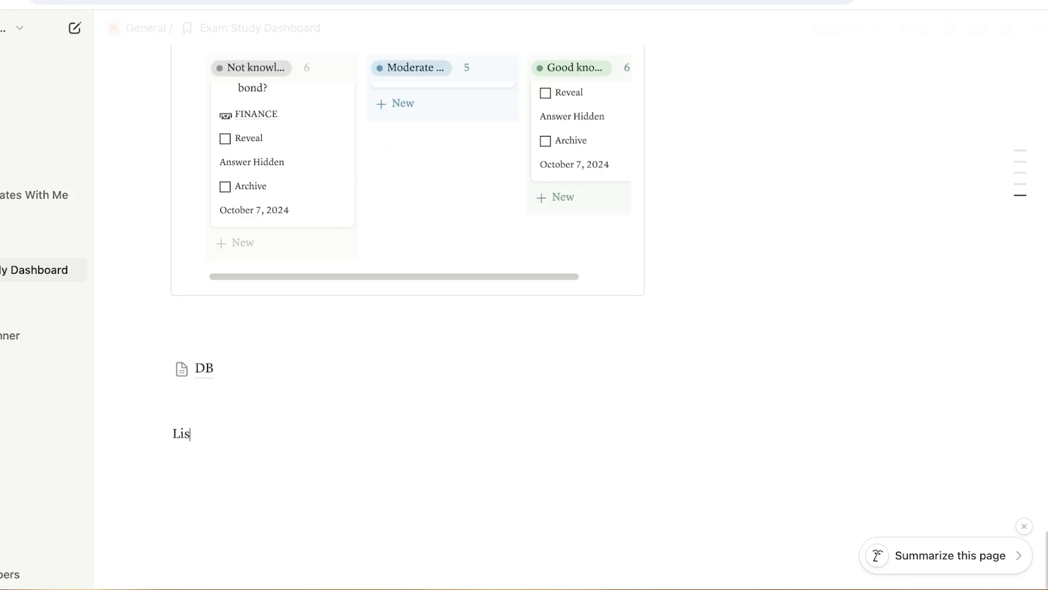
text(t of dates and courses I will)
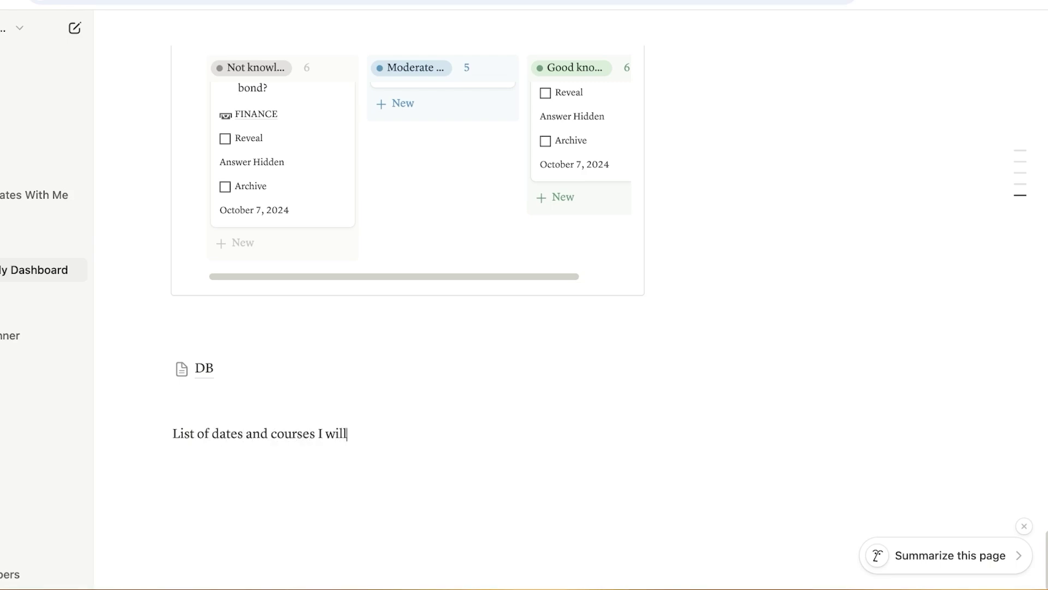
text( study)
key(Return)
key(Return)
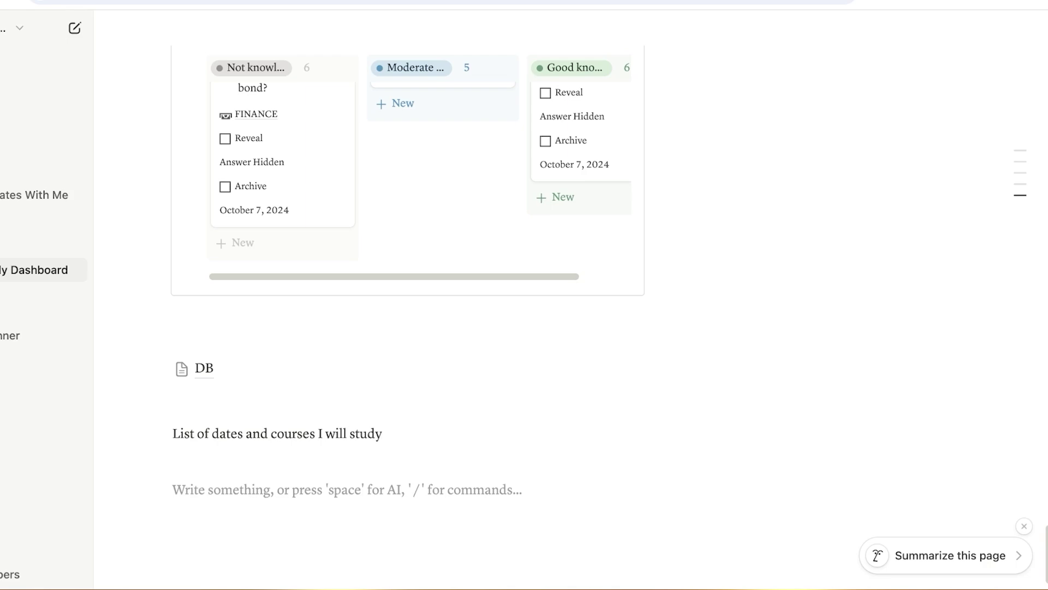
text(/)
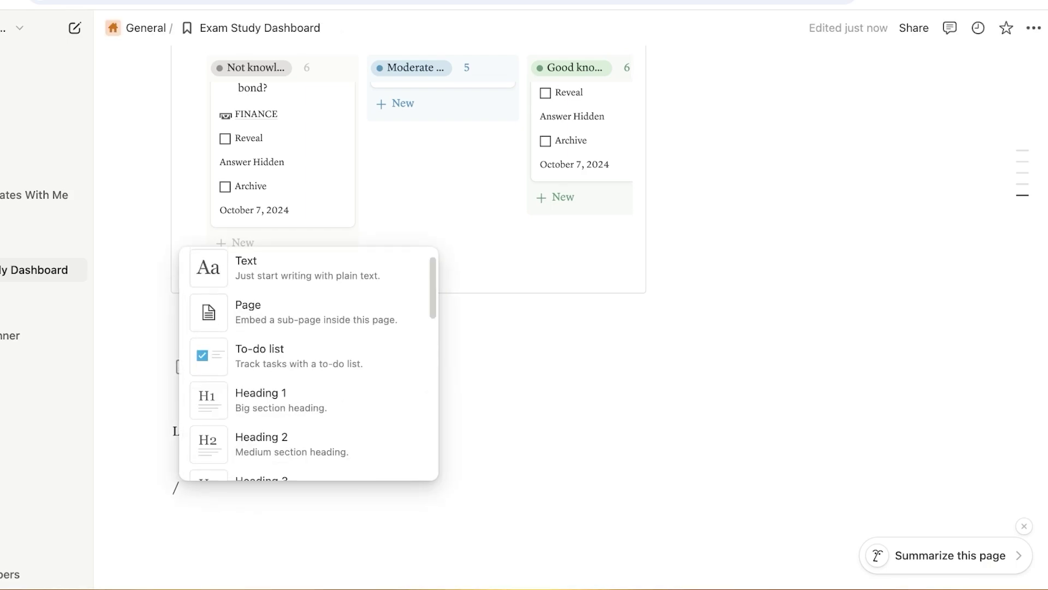
key(BackSpace)
text(s)
key(BackSpace)
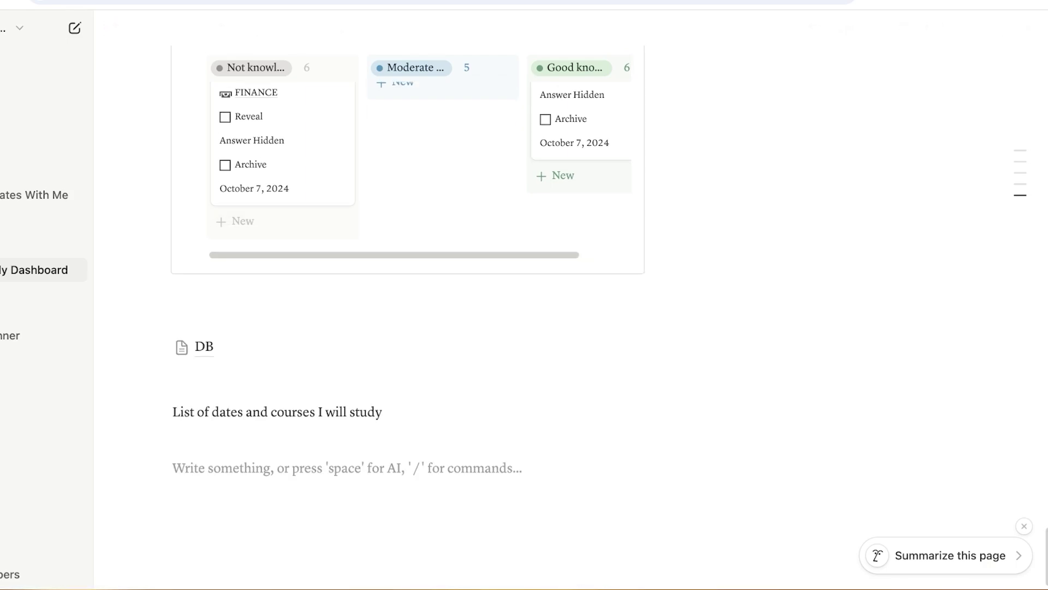
Enter "SOFTWARE DEVELOPMENT" as a line beneath the list title
text(SOFTWARE)
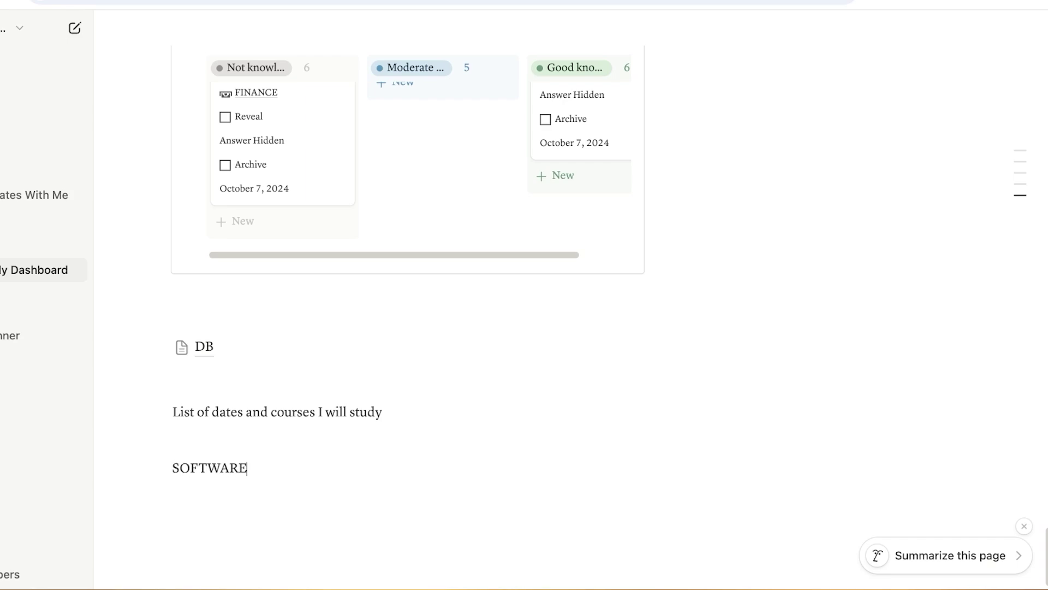
text( DEVELOPMENT)
key(Return)
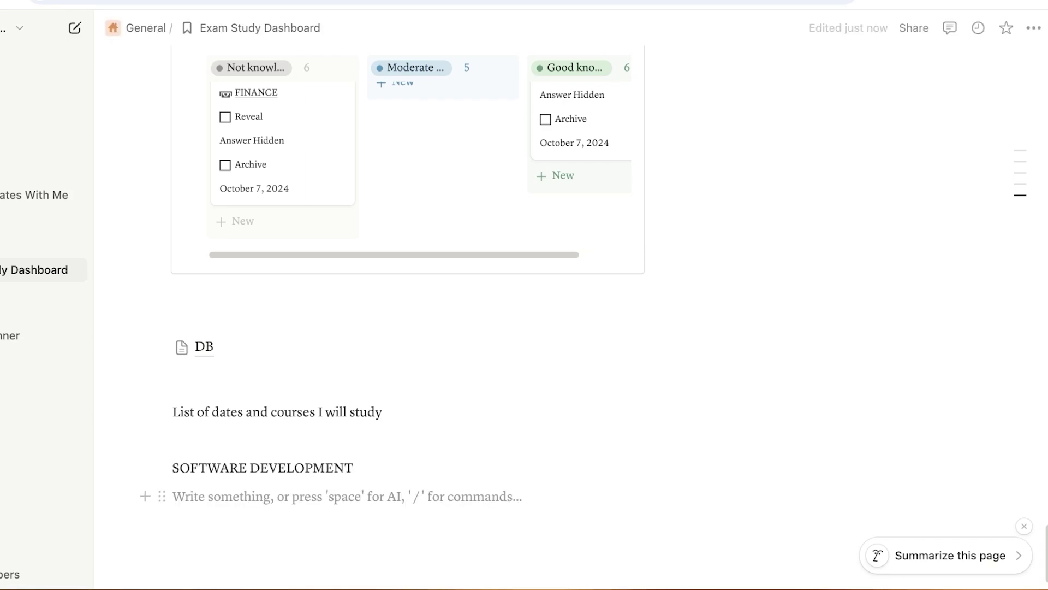
Insert a to-do list item directly beneath SOFTWARE DEVELOPMENT and label it "app dev"
key(BackSpace)
text(/)
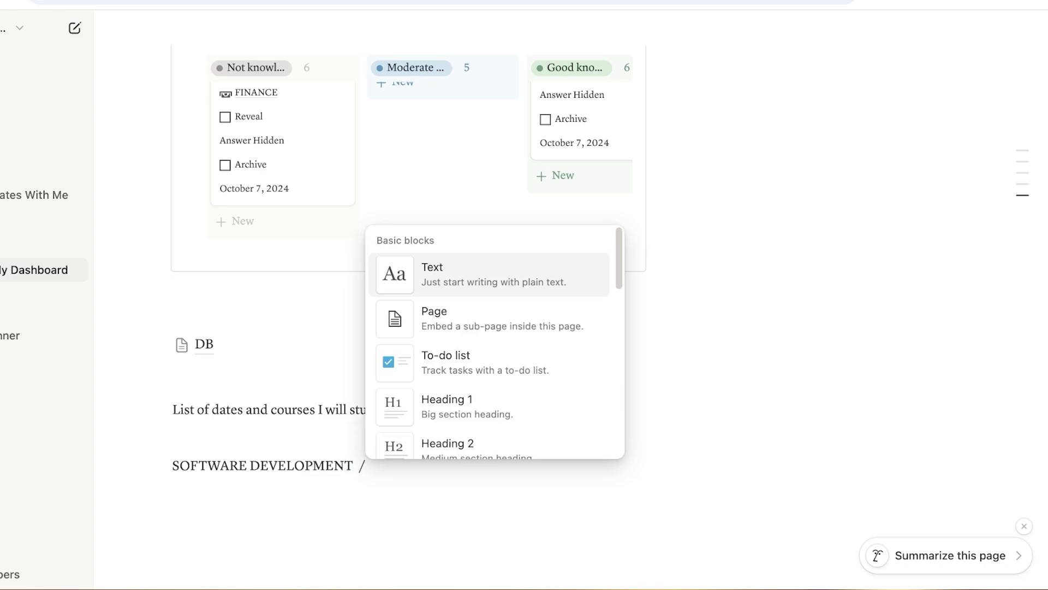
scroll(488, 382, down, 7)
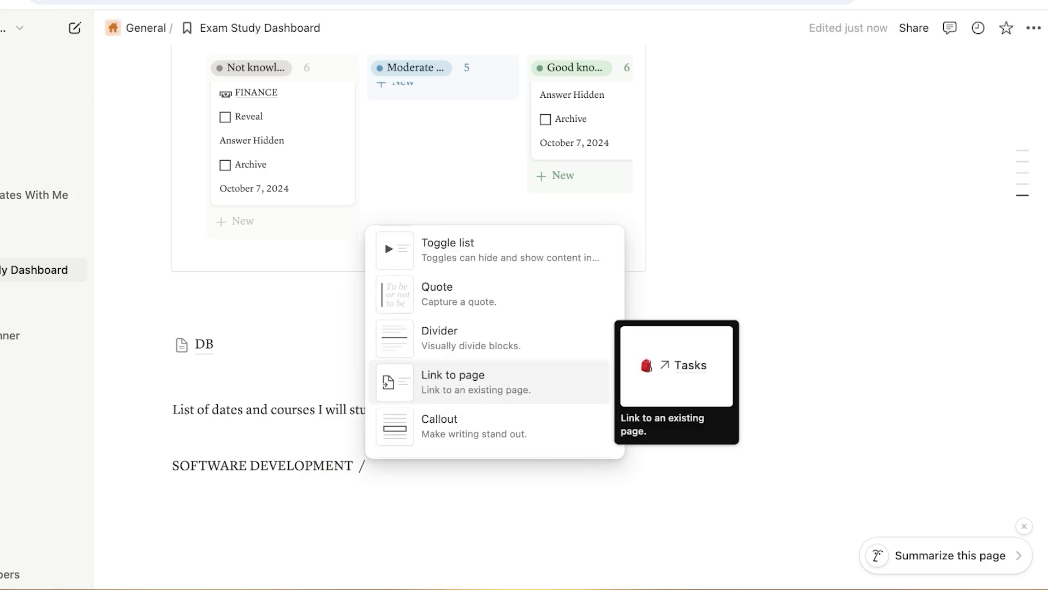
scroll(489, 382, up, 7)
key(Down)
key(Down)
key(Return)
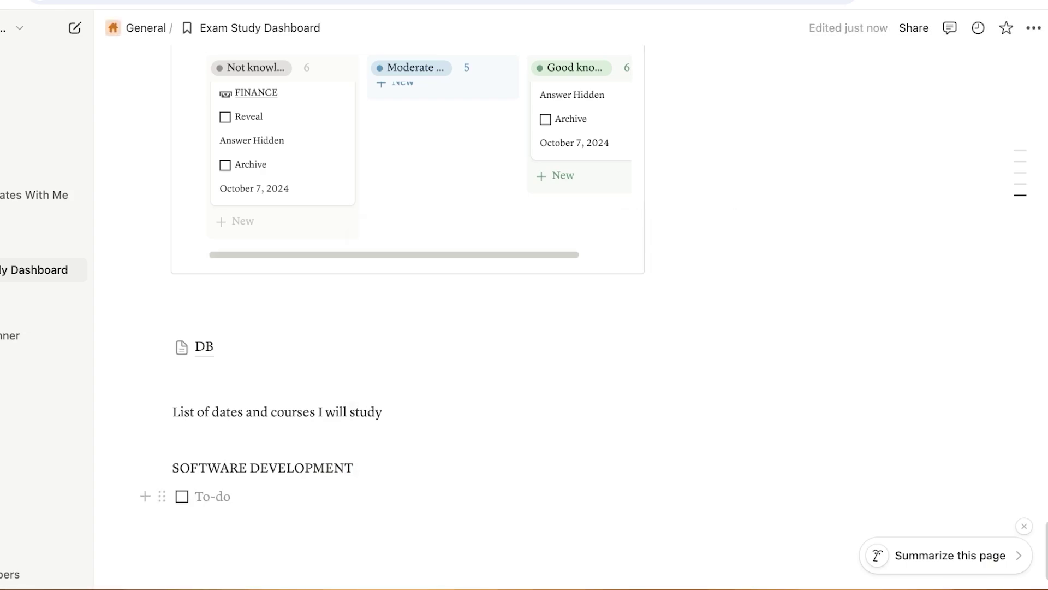
text(app dev)
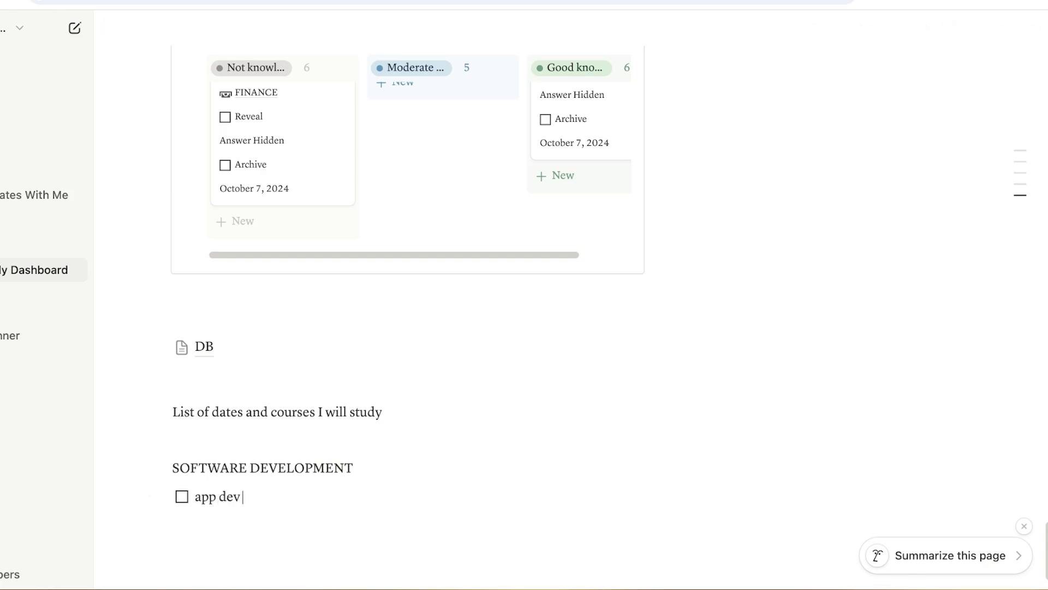
Insert a calendar database view beneath the "app dev" to-do item and link it to the existing Cards database
text( /)
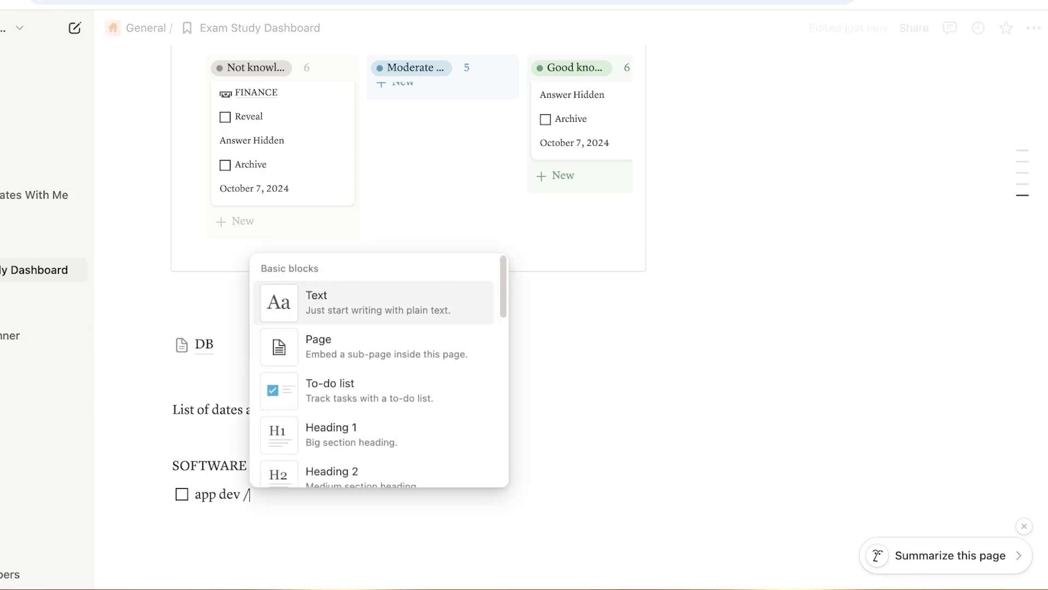
scroll(378, 370, down, 5)
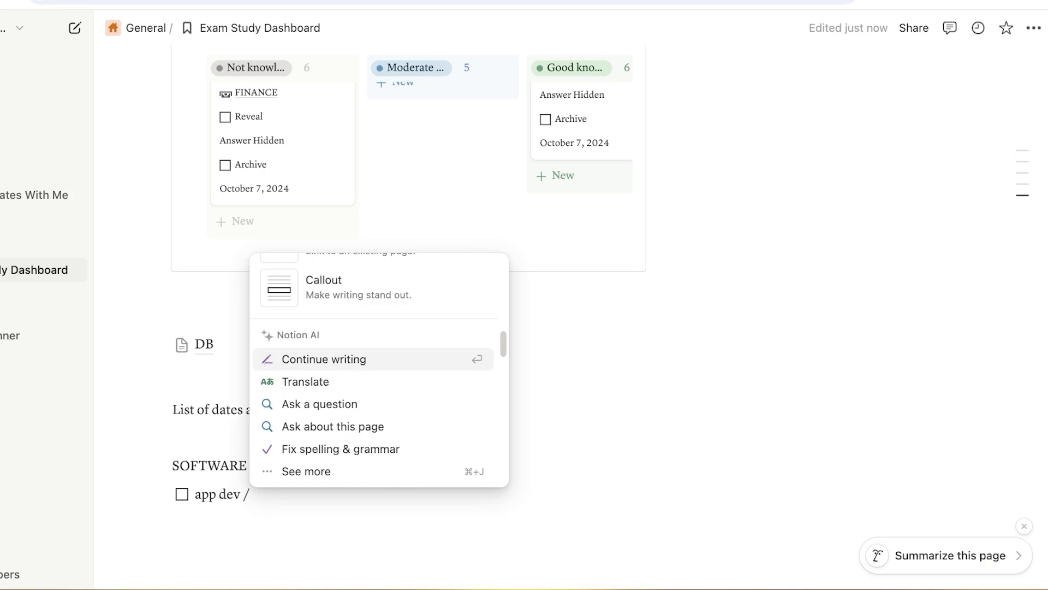
scroll(379, 370, up, 5)
text(ca)
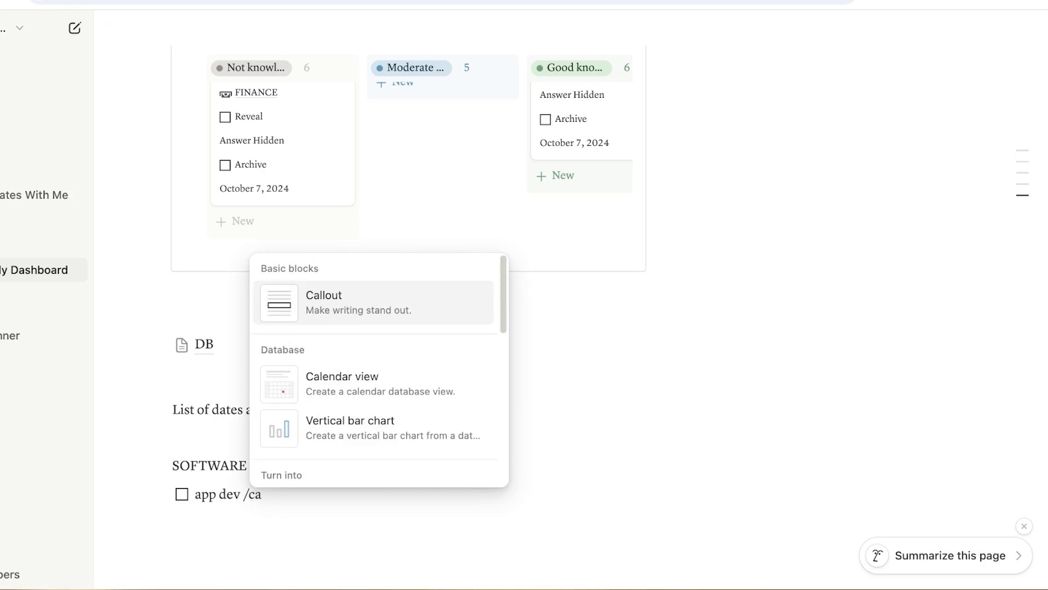
click(372, 384)
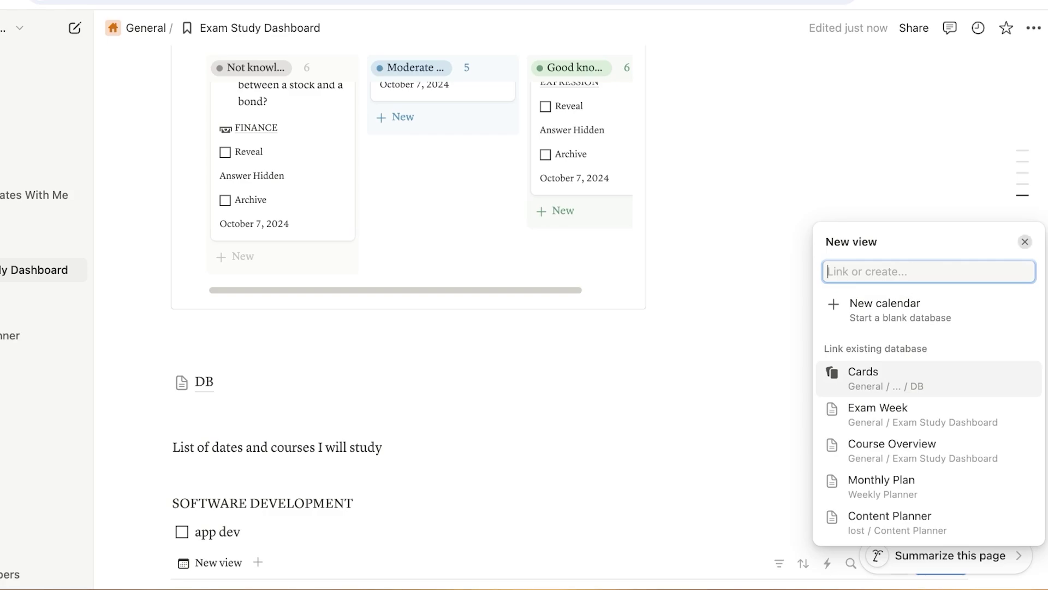
click(928, 379)
scroll(928, 383, up, 20)
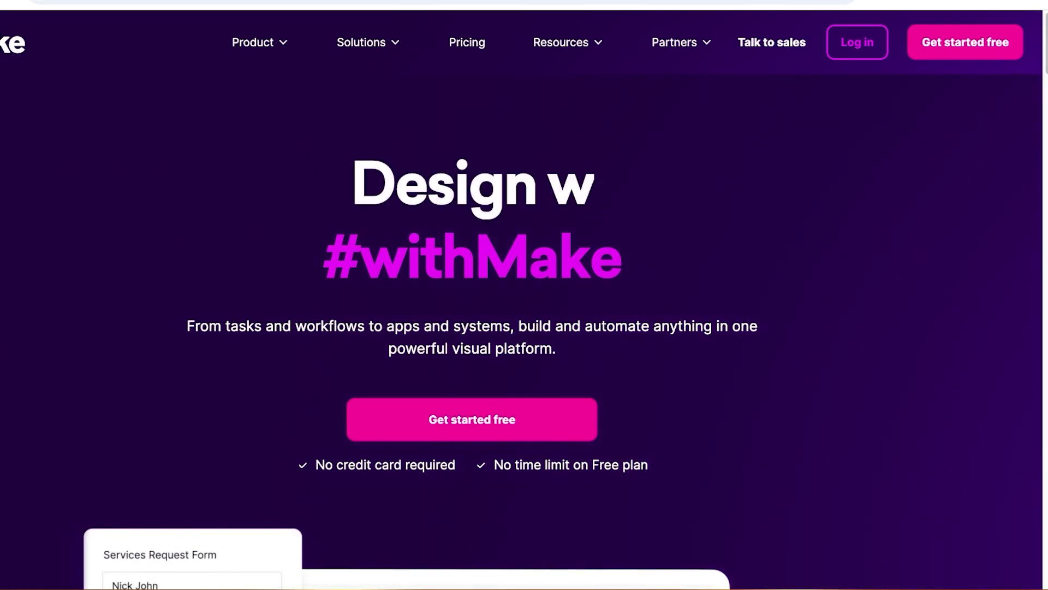
Switch to the Make website and sign up with the Google account
scroll(524, 328, down, 8)
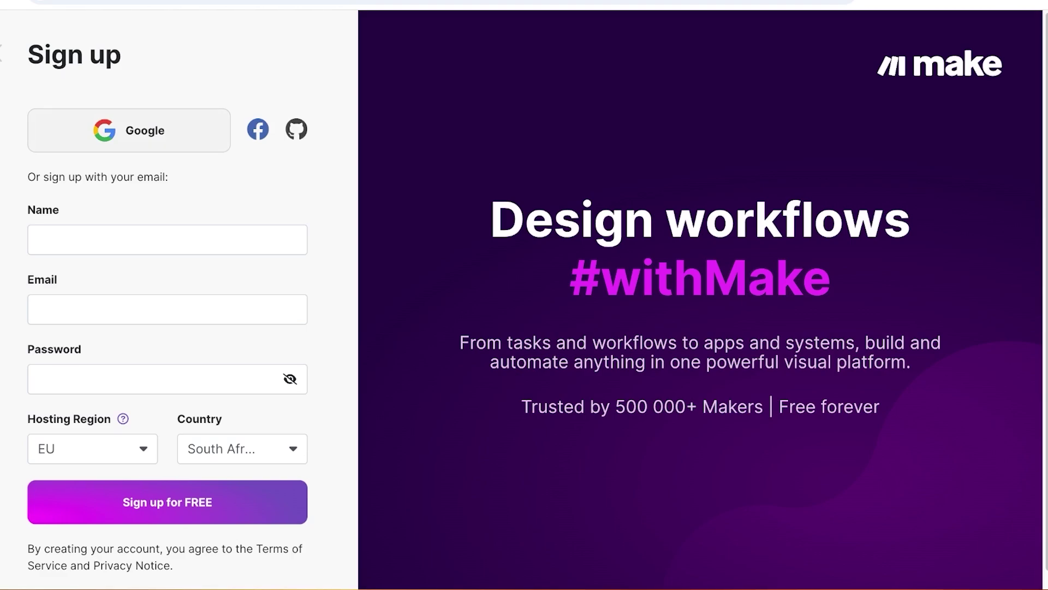
click(129, 130)
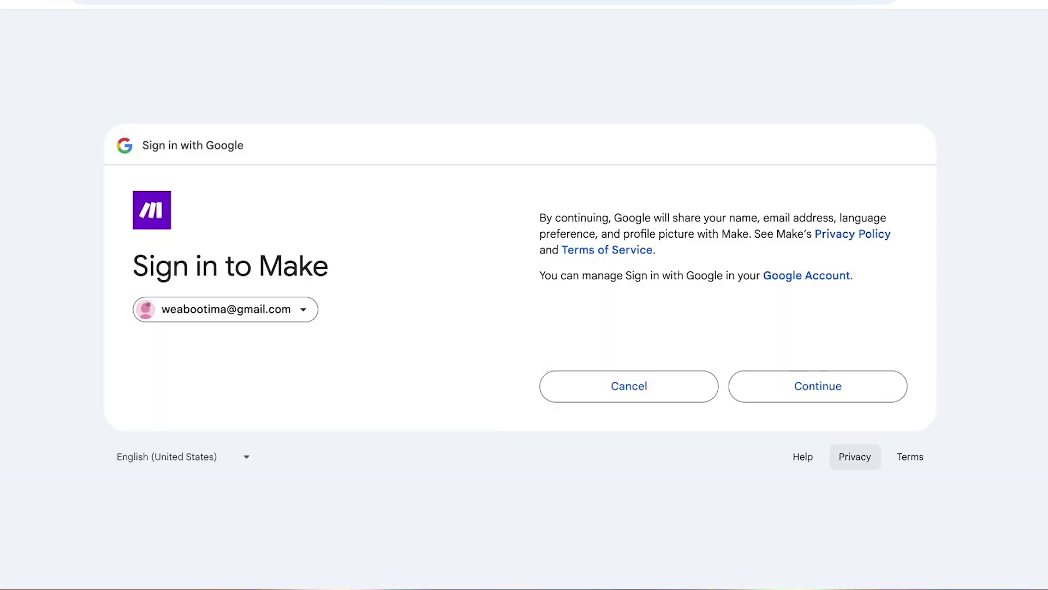
click(817, 386)
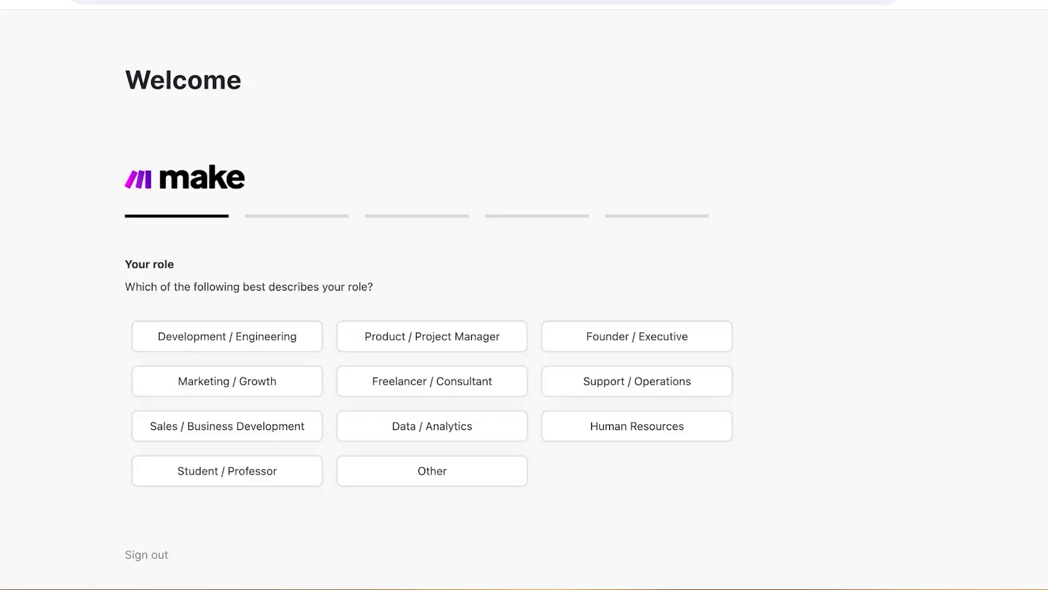
Complete the Make welcome questionnaire with role Other, automation goal Other and company size 2 - 10
scroll(227, 423, down, 1)
click(432, 465)
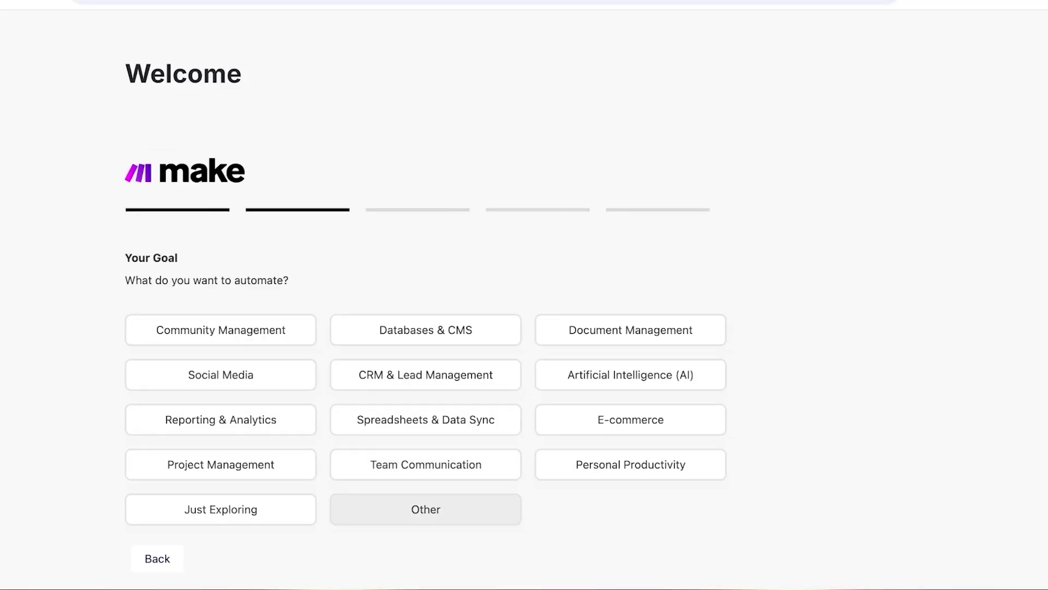
click(426, 509)
click(427, 344)
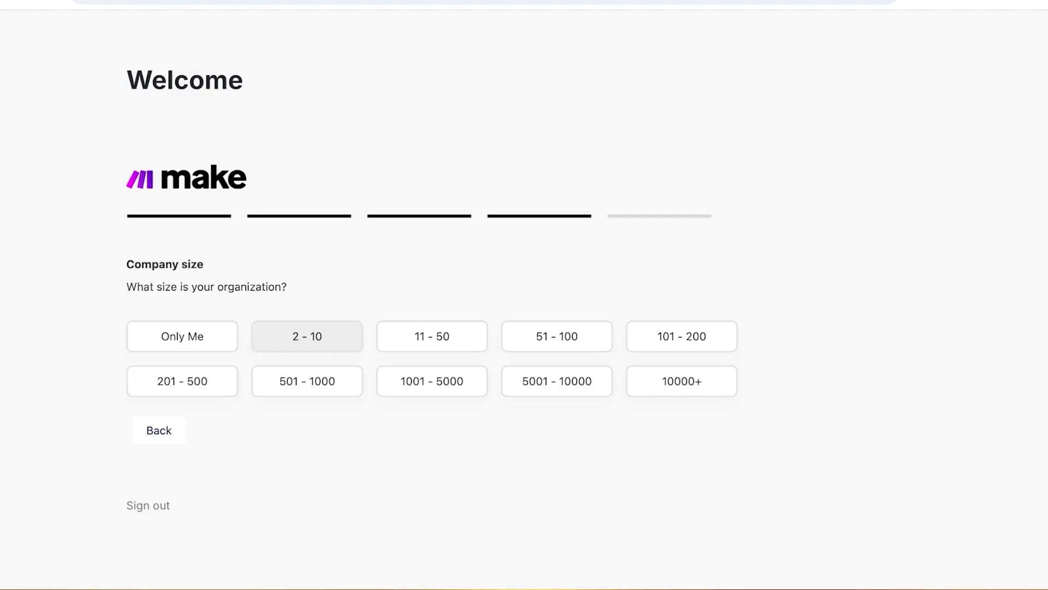
click(306, 335)
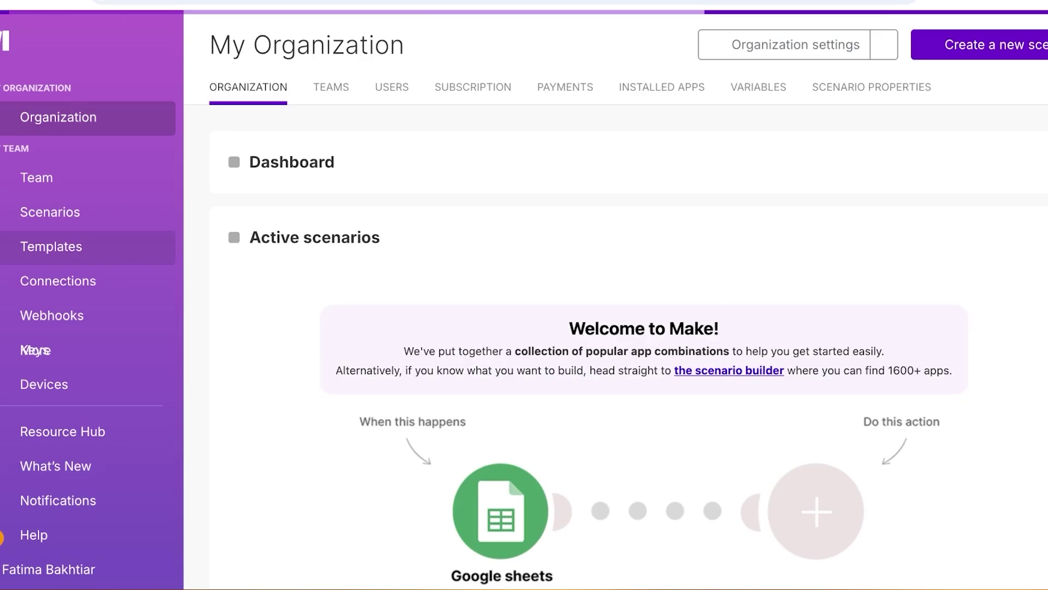
Look over the My Organization dashboard and create a new scenario
scroll(606, 347, down, 3)
scroll(628, 347, down, 5)
scroll(628, 347, up, 7)
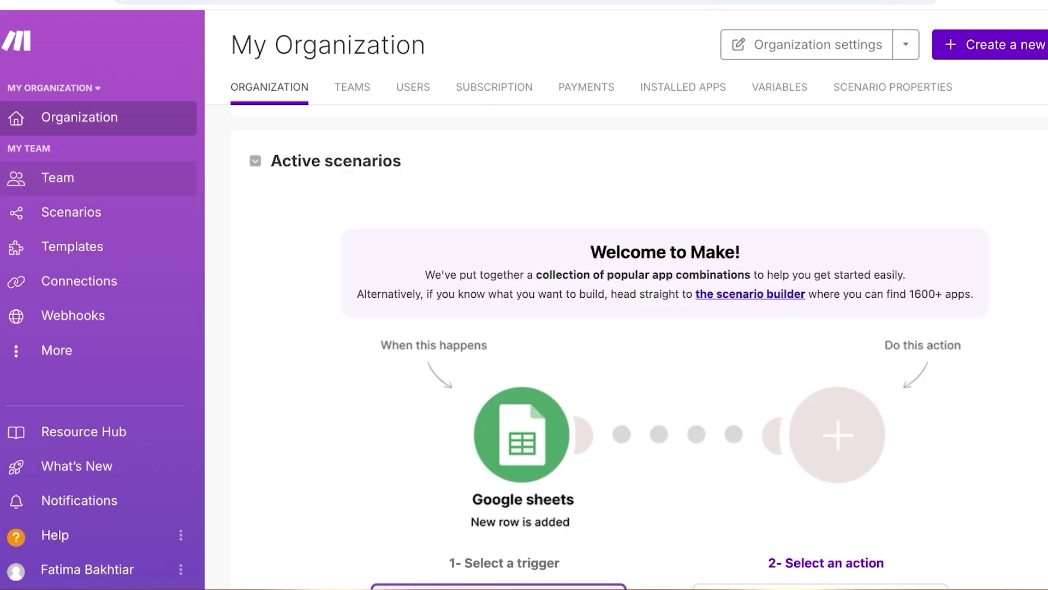
click(989, 44)
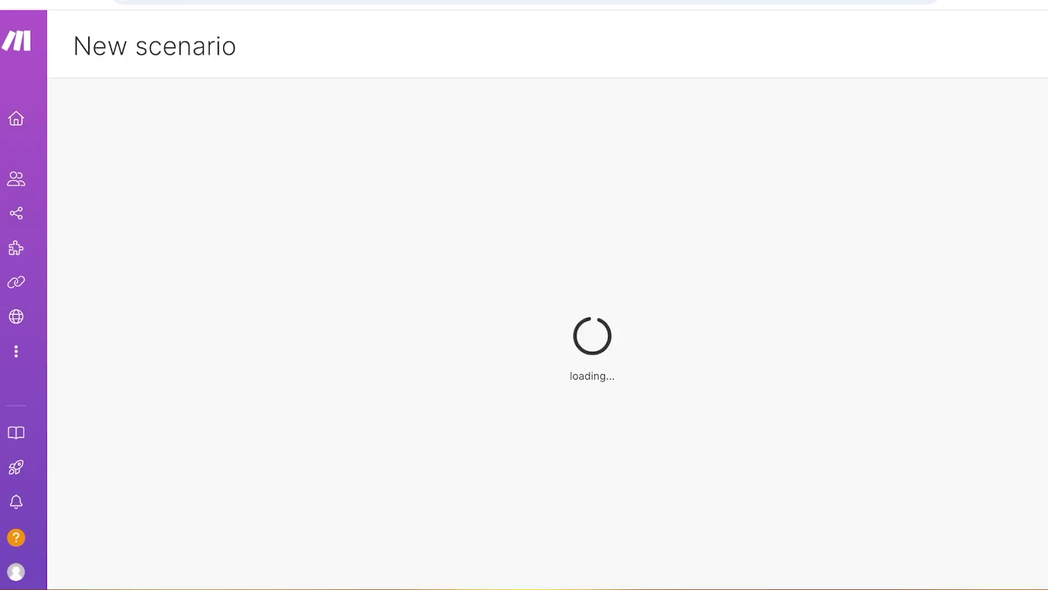
click(304, 304)
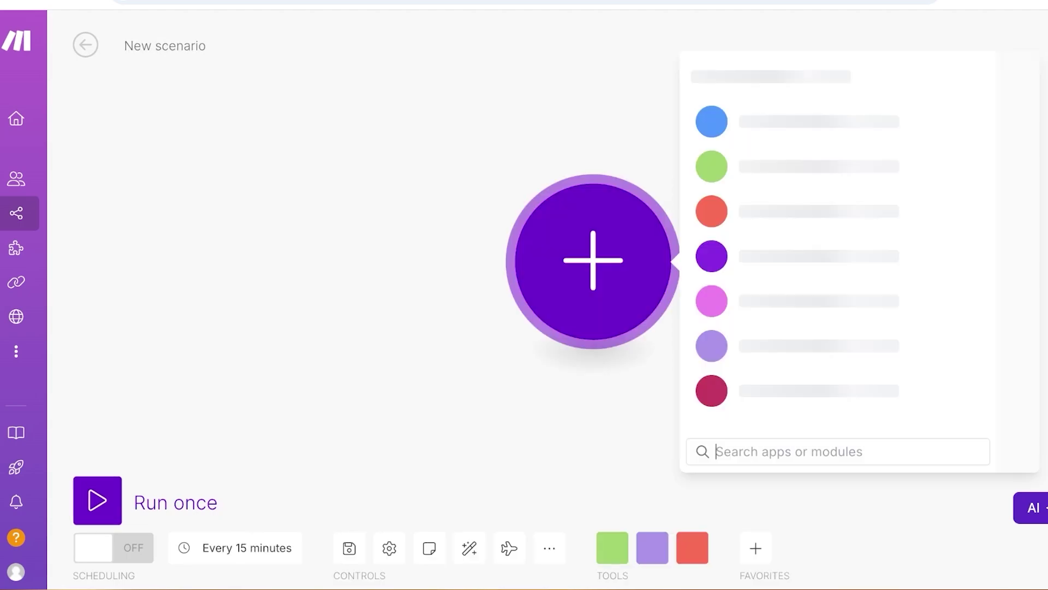
Add the Notion module "Create a Database Item" as the first module of the scenario
scroll(835, 262, down, 5)
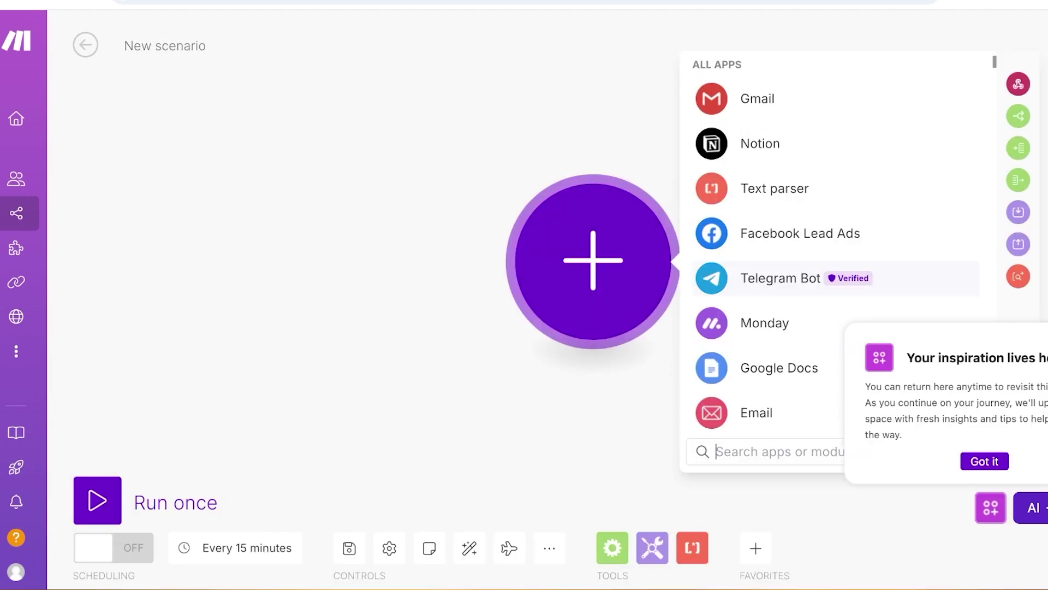
scroll(835, 229, up, 1)
click(764, 180)
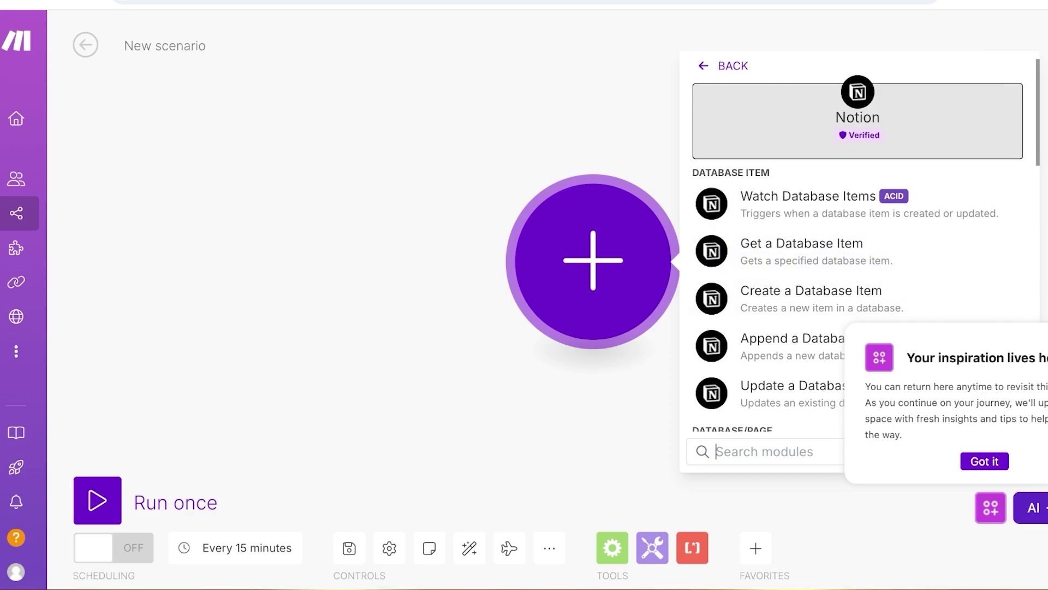
click(710, 299)
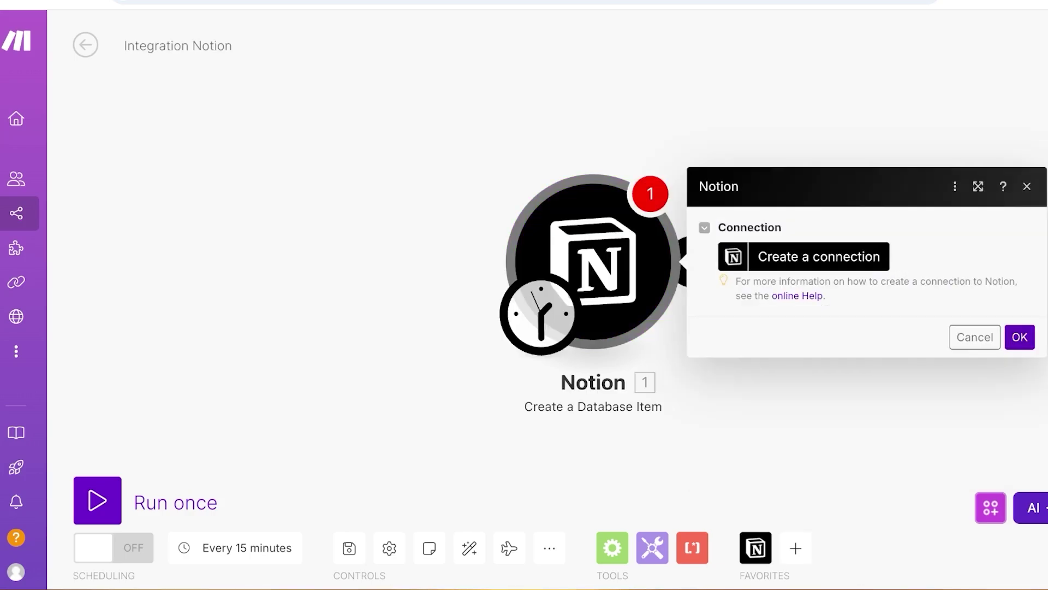
Try to create a Notion Internal connection for the Notion module, then cancel with the integration token left blank
click(818, 256)
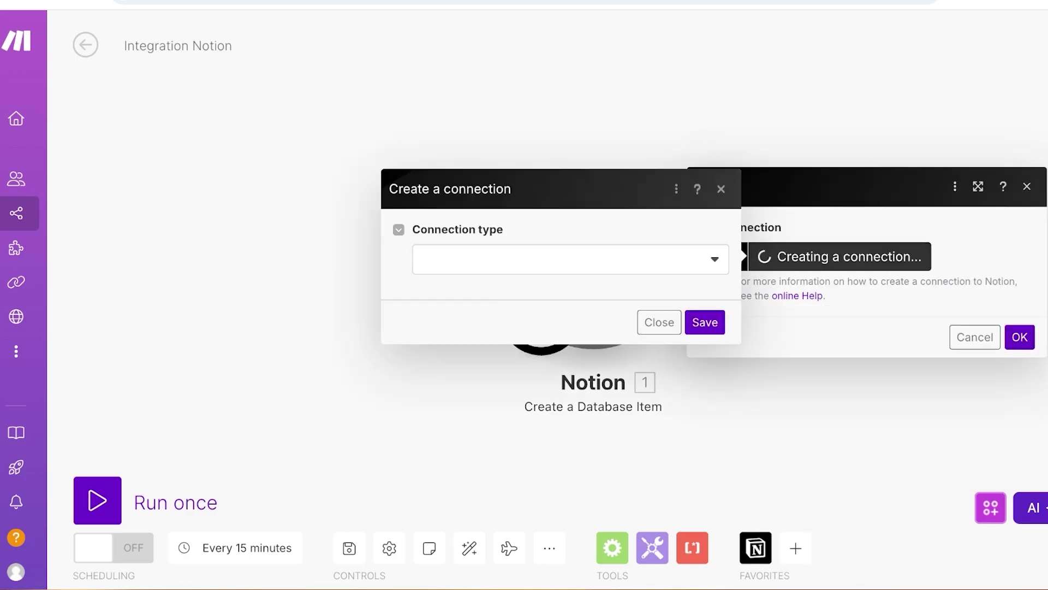
click(570, 259)
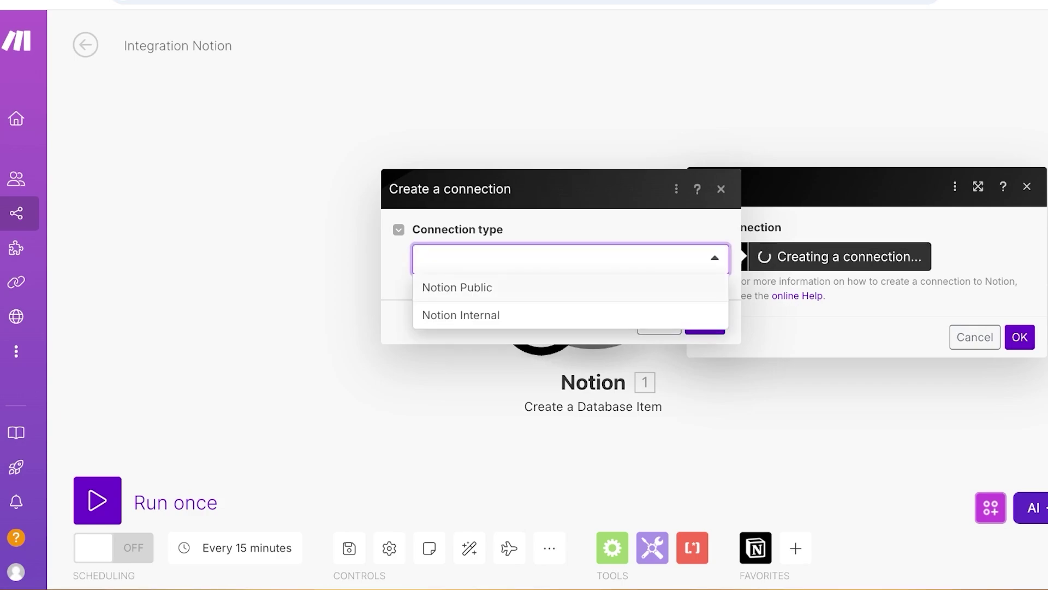
click(460, 314)
click(704, 388)
click(570, 325)
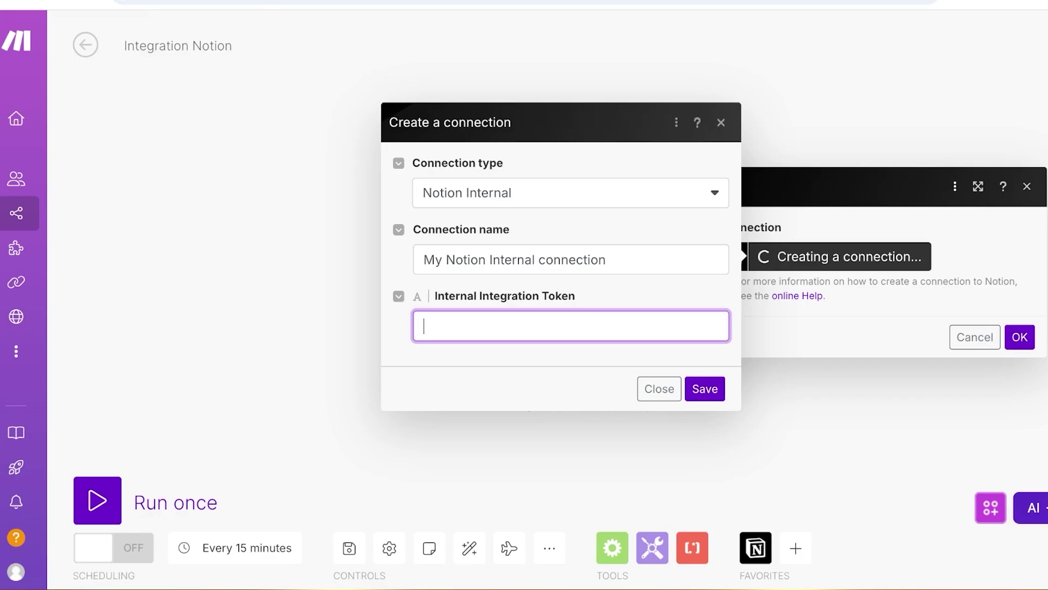
key(Escape)
key(Escape)
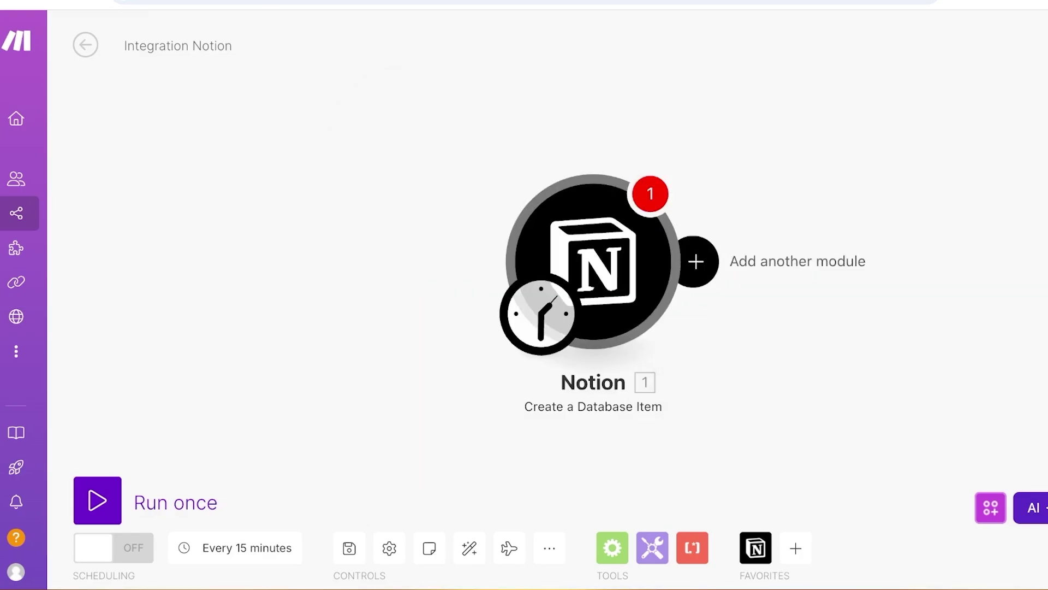
Add another module after Notion and choose Google Calendar as its app, searching the apps for "goog"
click(696, 261)
scroll(573, 256, down, 10)
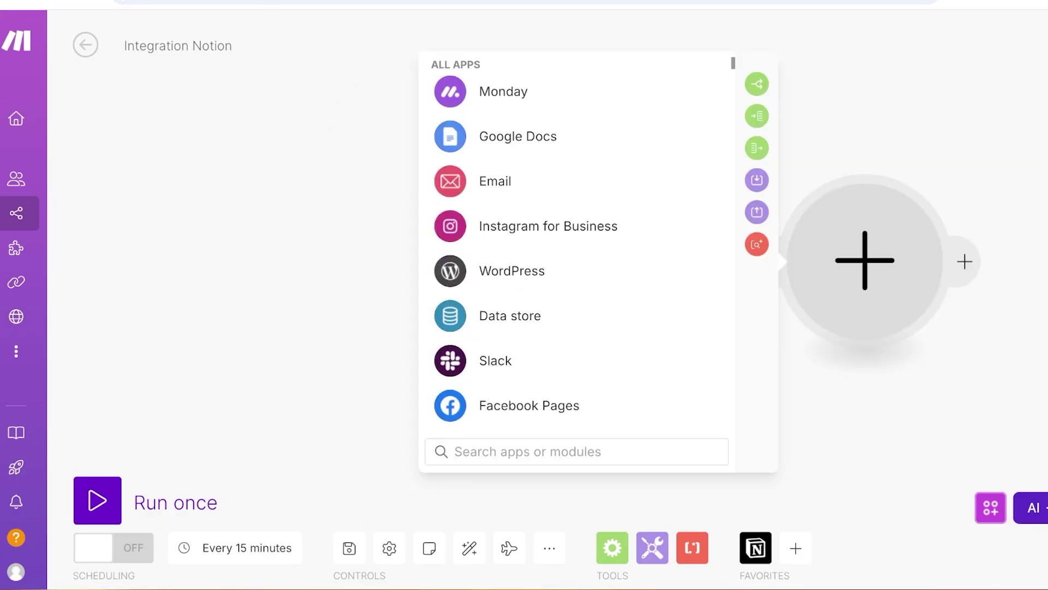
text(goog)
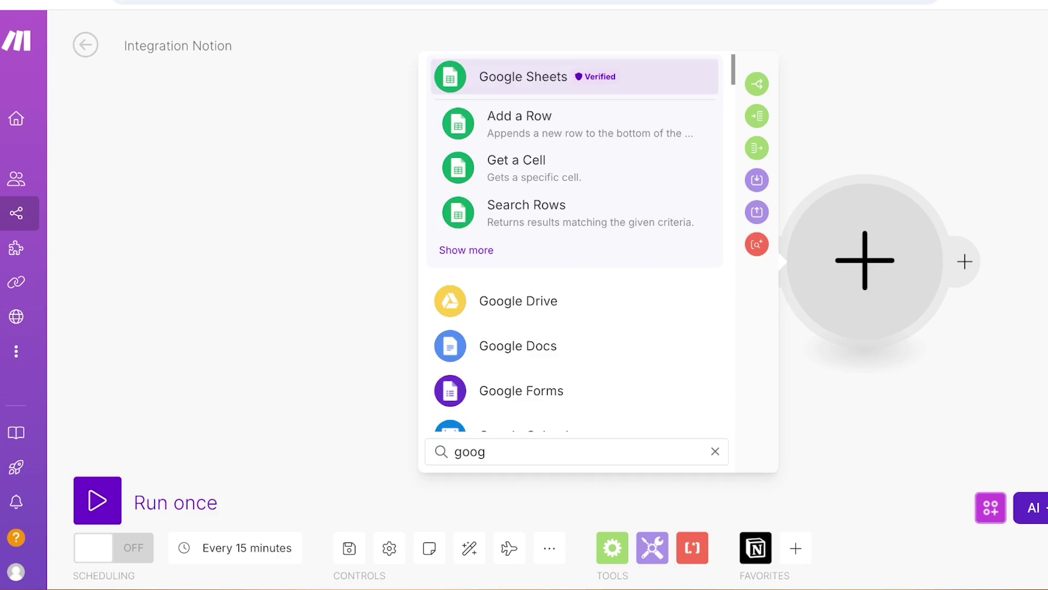
scroll(546, 317, down, 5)
click(525, 229)
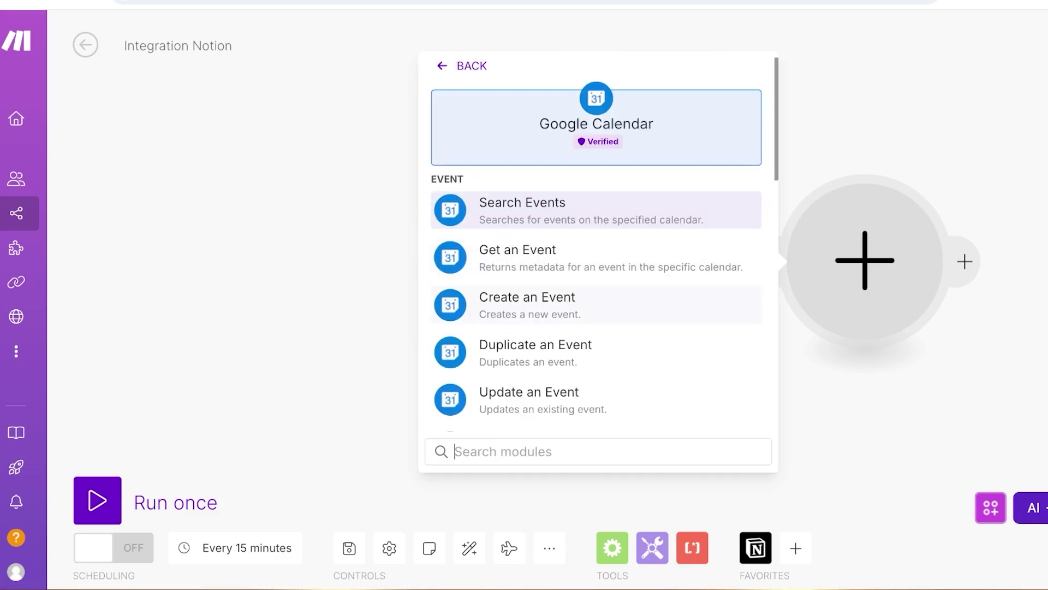
Review the available Google Calendar actions and set the second module to "Get an Event", leaving its connection unconfigured
scroll(595, 306, down, 8)
scroll(595, 306, up, 8)
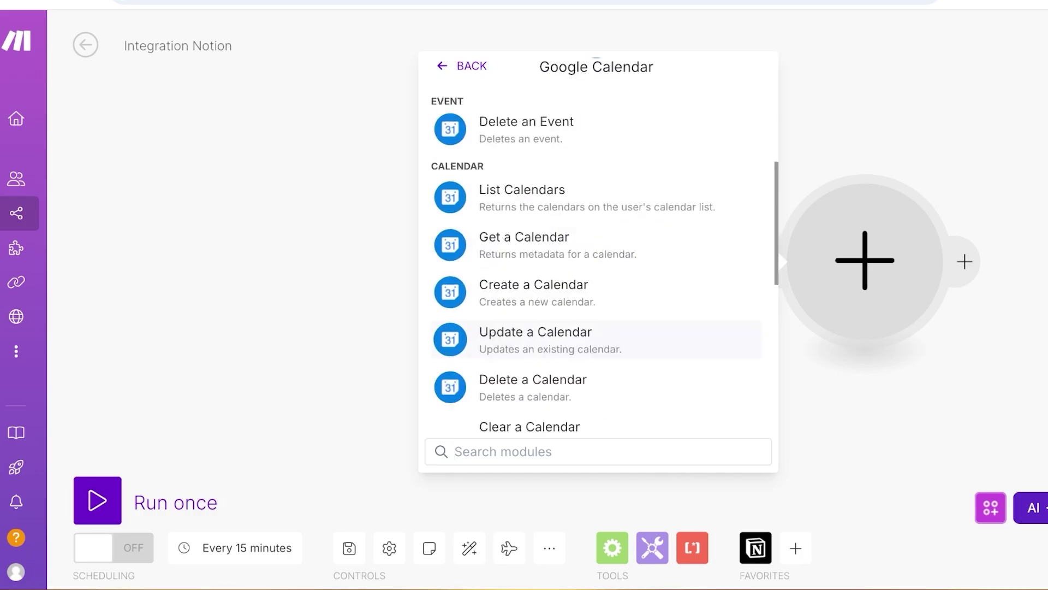
scroll(595, 262, down, 15)
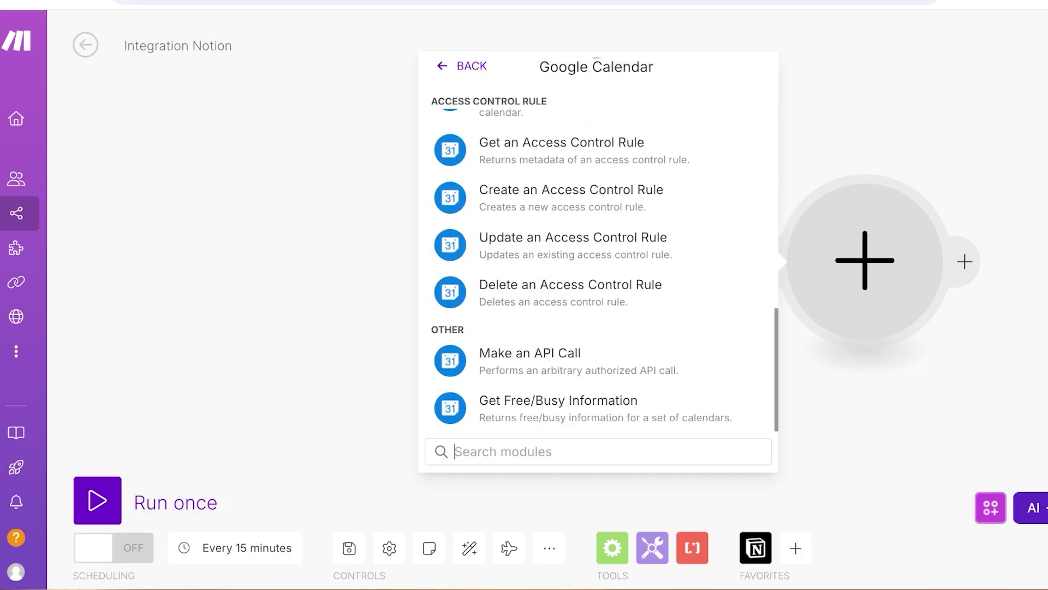
scroll(595, 262, up, 15)
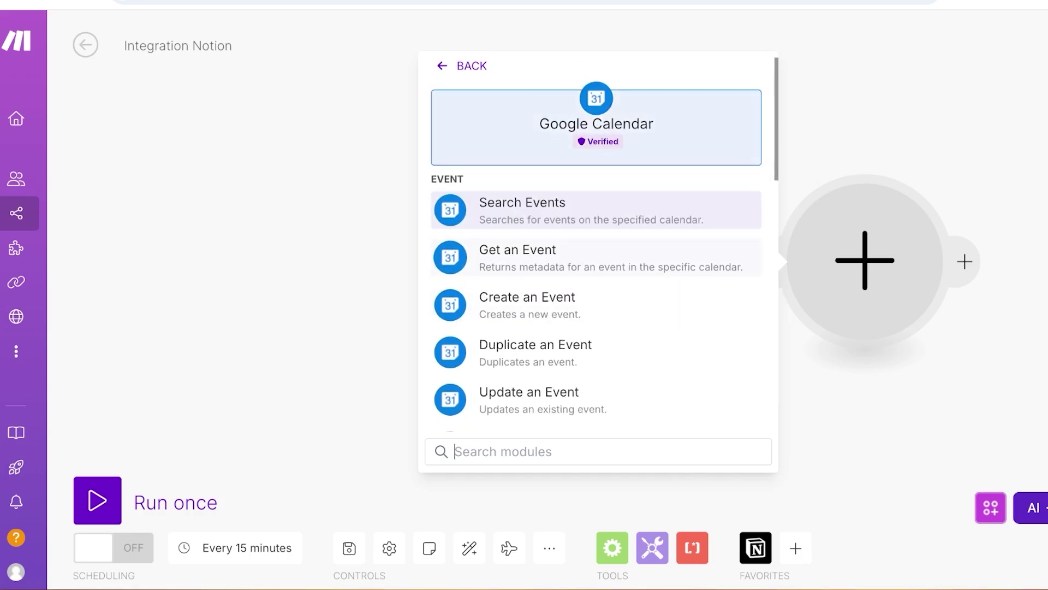
click(595, 258)
key(Escape)
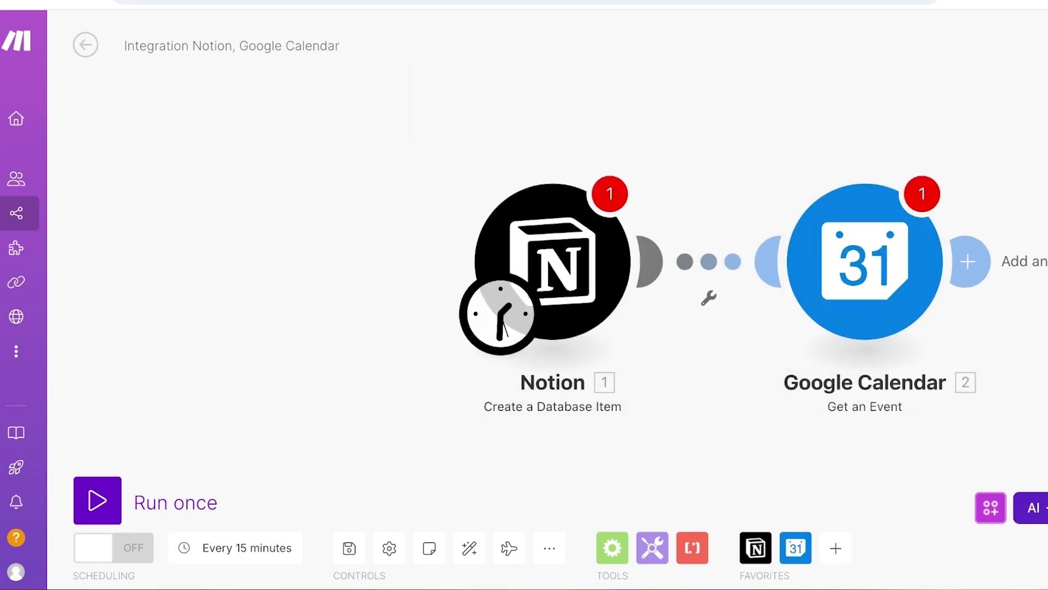